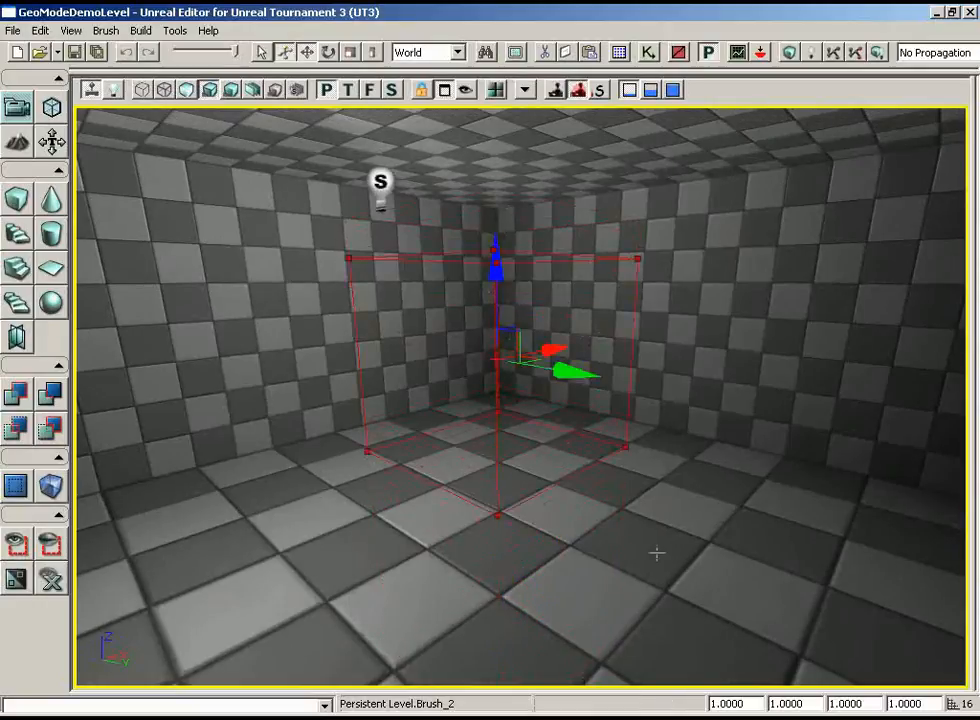
Display the perspective viewport as a brush wireframe and turn off the Sprites show flag to hide the light icon.
left_click(142, 90)
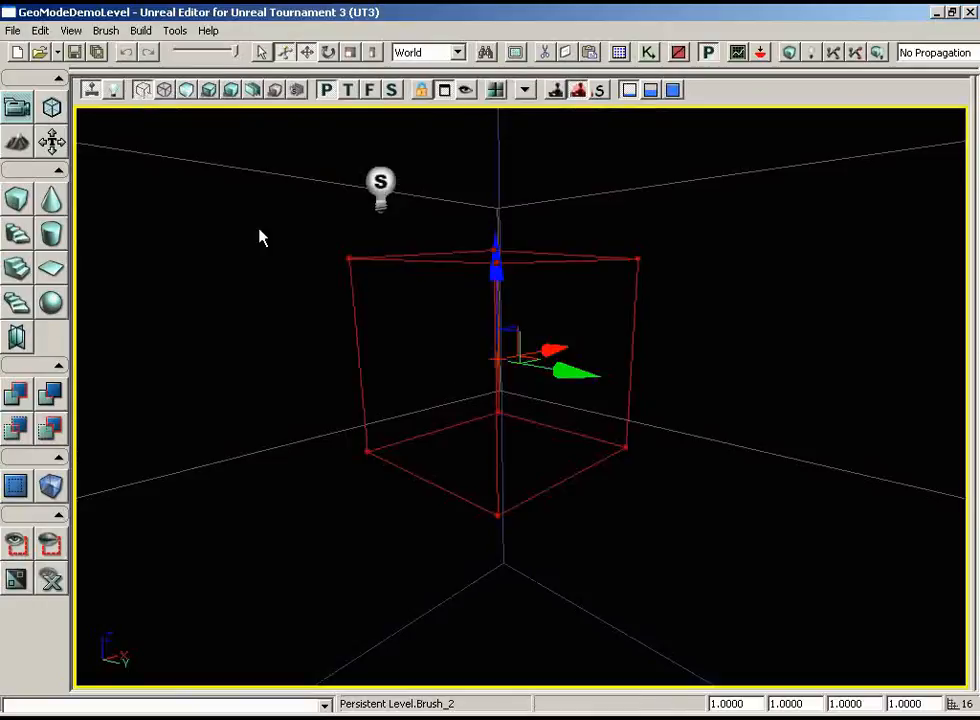
mouse_move(260, 234)
left_mouse_down()
mouse_move(691, 483)
mouse_move(643, 516)
mouse_move(530, 499)
mouse_move(564, 470)
mouse_move(567, 416)
mouse_move(557, 434)
mouse_move(676, 391)
left_mouse_up()
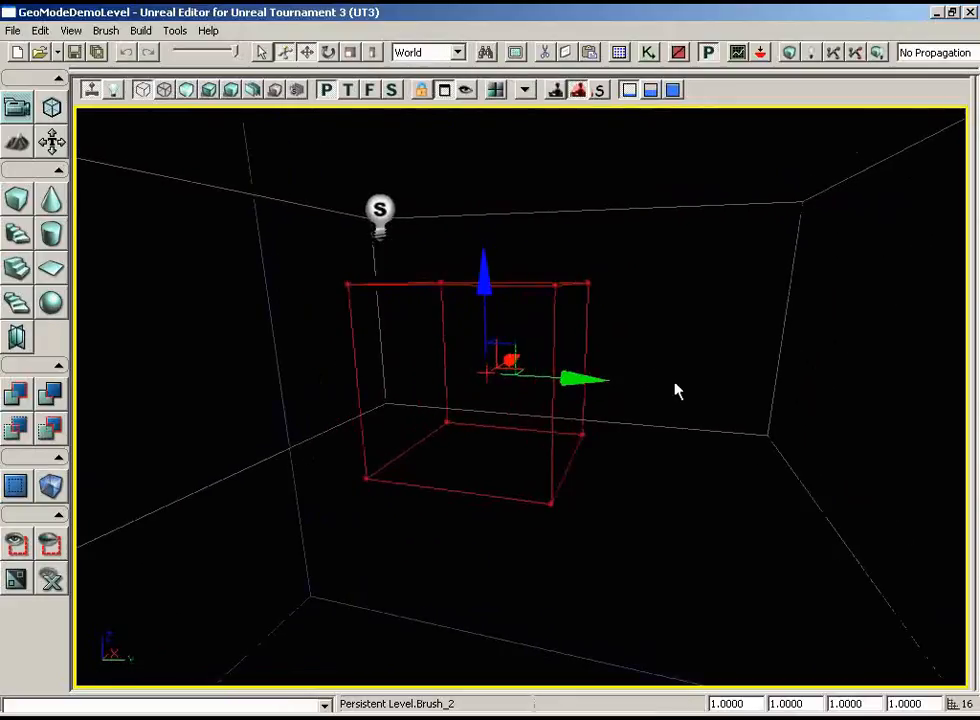
left_click(526, 90)
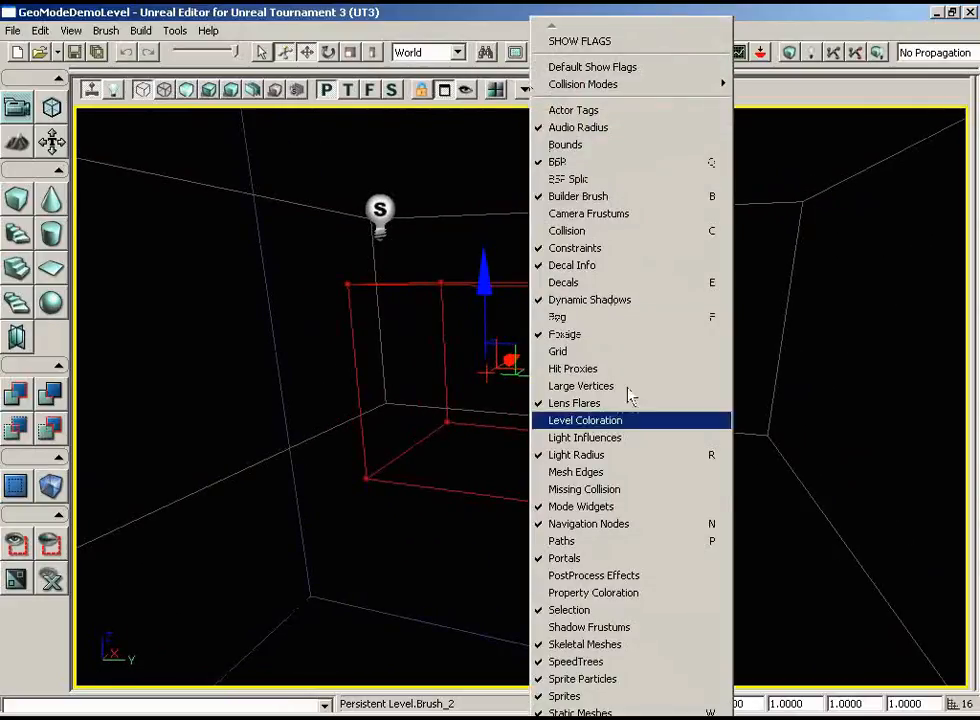
left_click(580, 696)
mouse_move(677, 526)
left_mouse_down()
mouse_move(678, 510)
mouse_move(656, 483)
left_mouse_up()
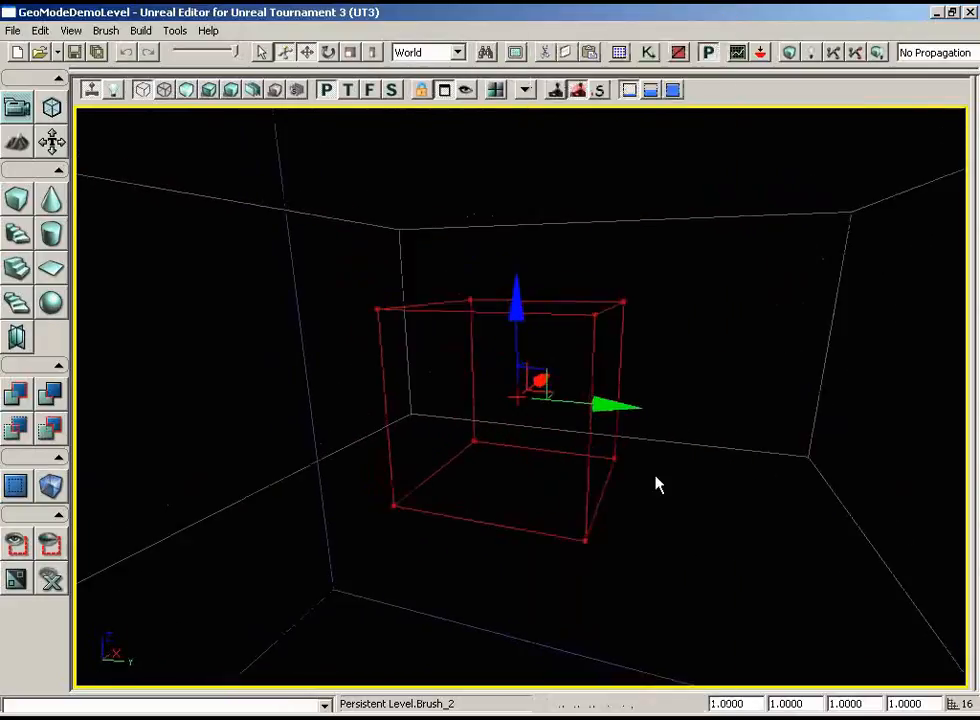
Enter Geometry Mode for the cube builder brush with the Vertex selection mode, keeping the Geometry Tools dialog clear of the brush.
left_click(54, 112)
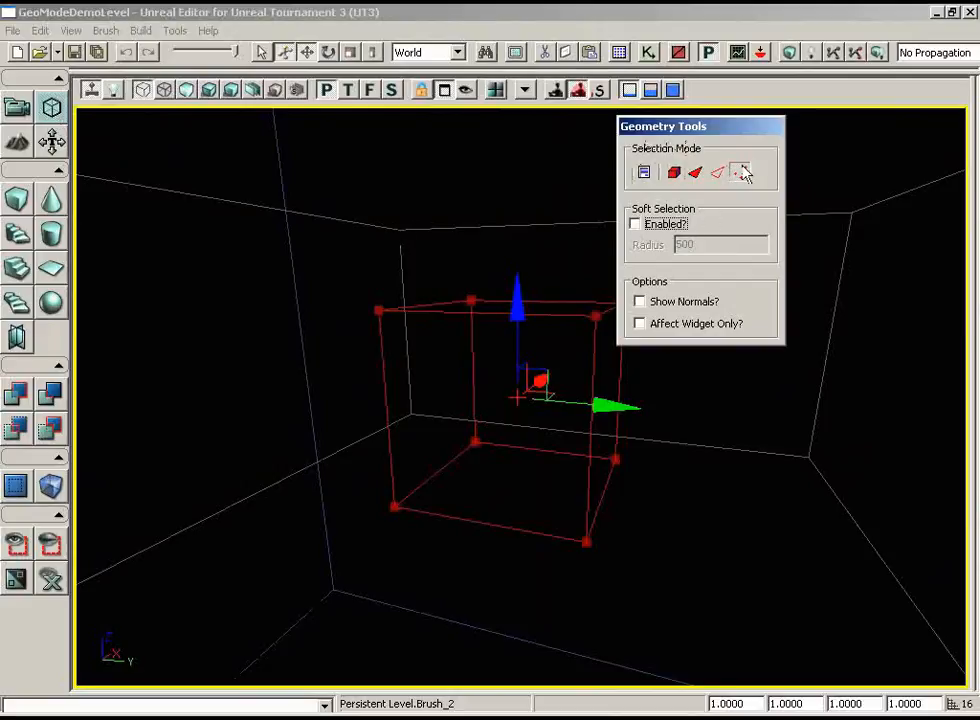
left_click_drag(736, 131, 815, 136)
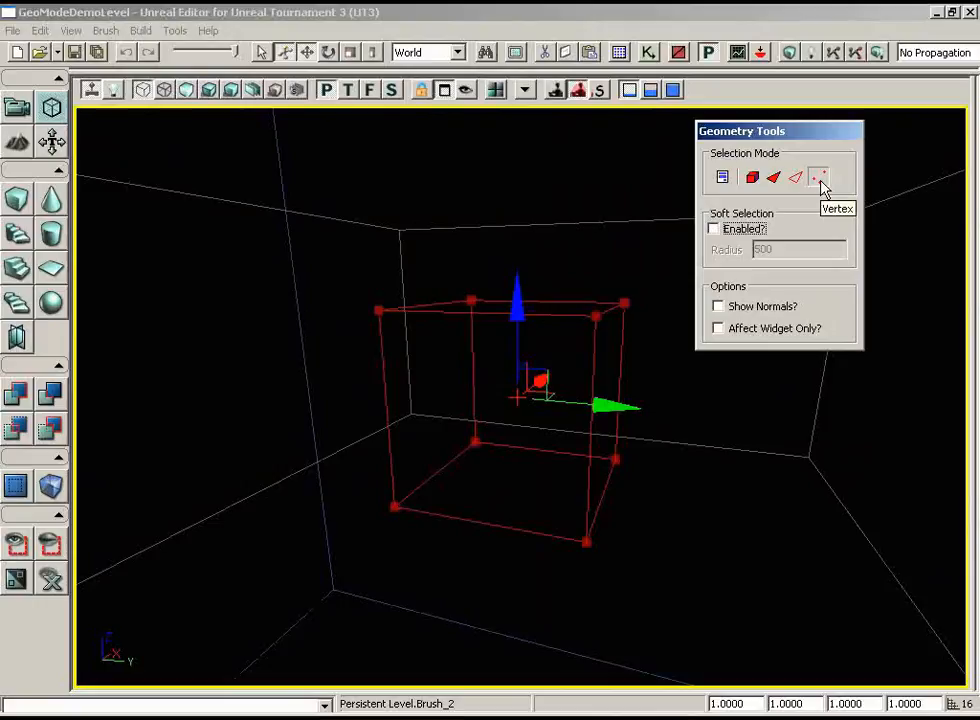
left_click(819, 178)
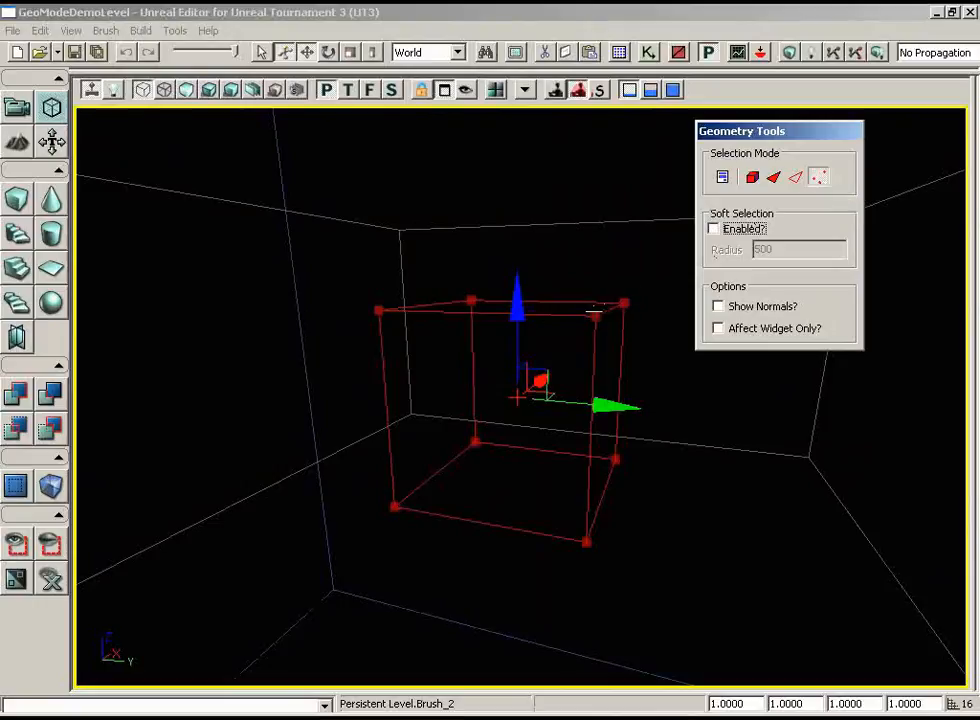
Select a top corner vertex of the cube and pull it outward, away from the brush, along the Y axis.
left_click(377, 311)
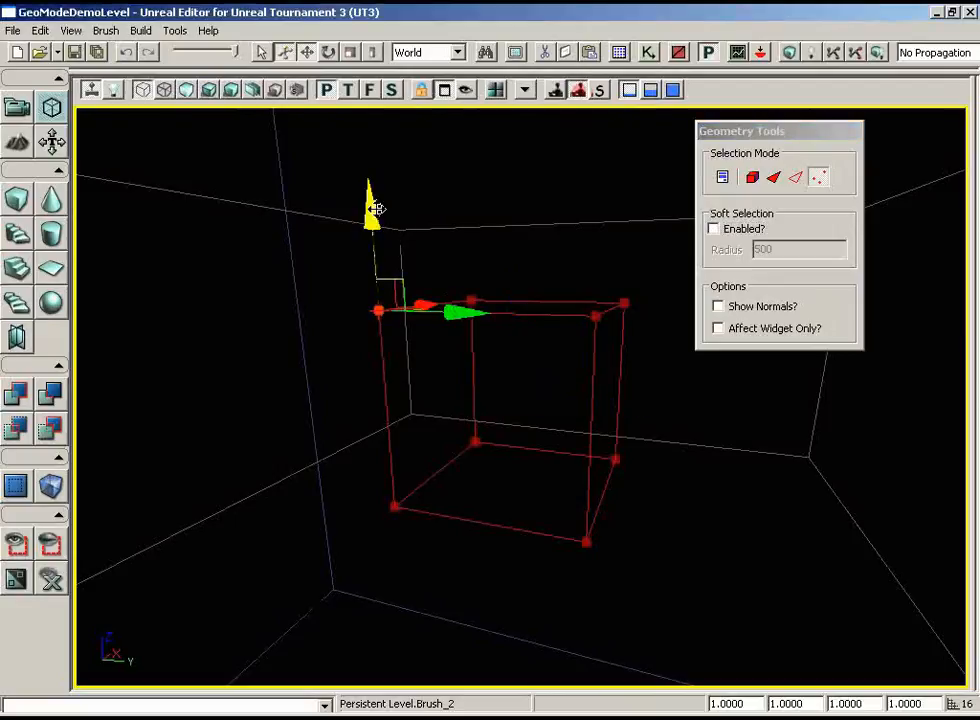
left_click_drag(453, 307, 422, 304)
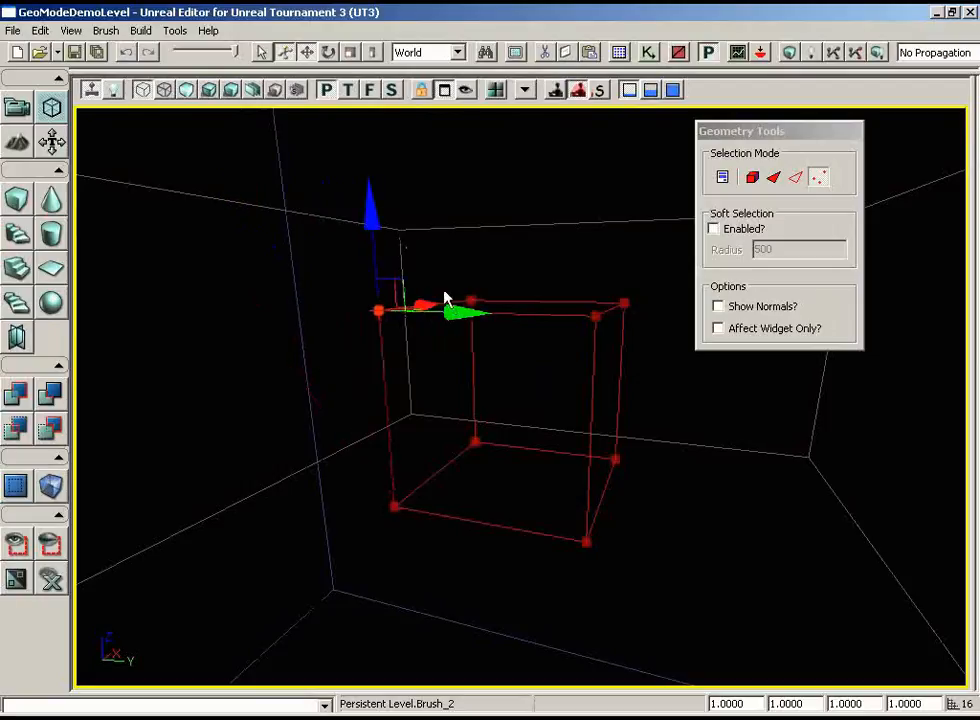
mouse_move(499, 370)
left_mouse_down()
mouse_move(591, 431)
mouse_move(350, 392)
mouse_move(341, 363)
mouse_move(536, 381)
mouse_move(352, 385)
left_mouse_up()
left_click_drag(495, 341, 462, 340)
left_click(433, 413)
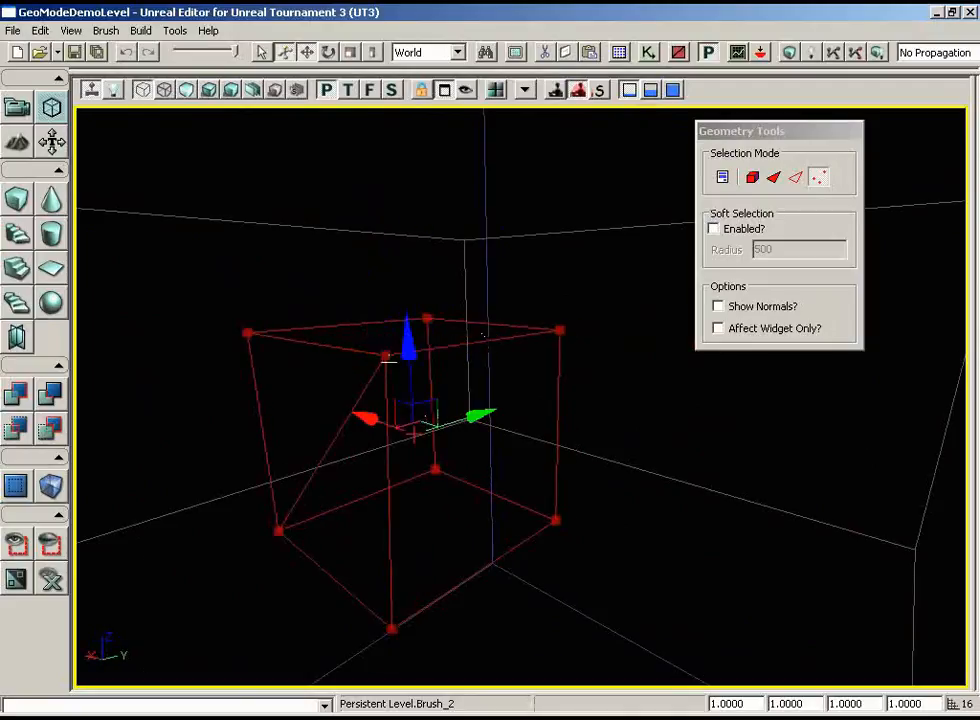
left_click(386, 355)
left_click_drag(453, 346, 364, 347)
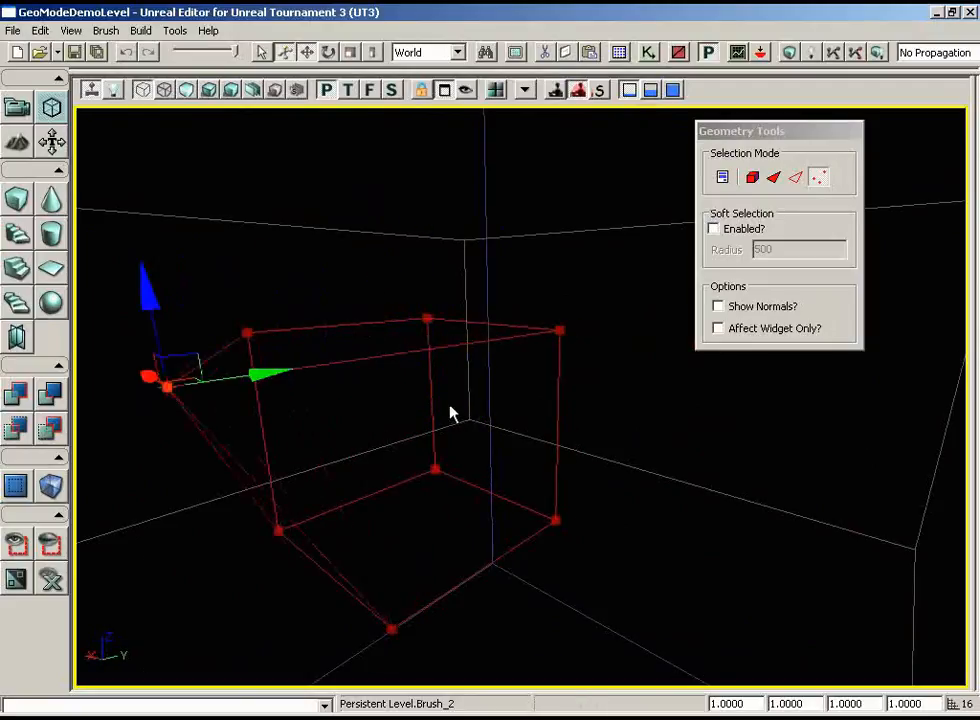
mouse_move(450, 406)
left_mouse_down()
mouse_move(340, 406)
mouse_move(518, 398)
left_mouse_up()
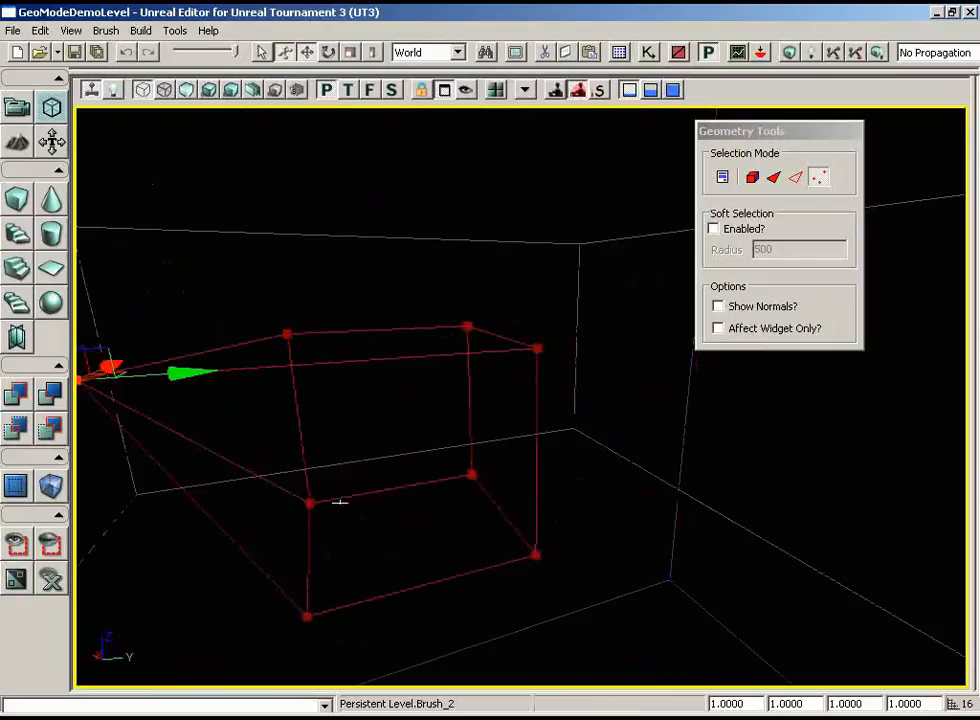
Raise another top corner vertex along the Z axis and pull the bottom corner vertex beneath it outward along the Y axis.
left_click(537, 348)
left_click_drag(538, 255, 531, 160)
mouse_move(490, 378)
left_mouse_down()
mouse_move(422, 295)
mouse_move(443, 280)
mouse_move(475, 339)
mouse_move(343, 234)
mouse_move(486, 375)
left_mouse_up()
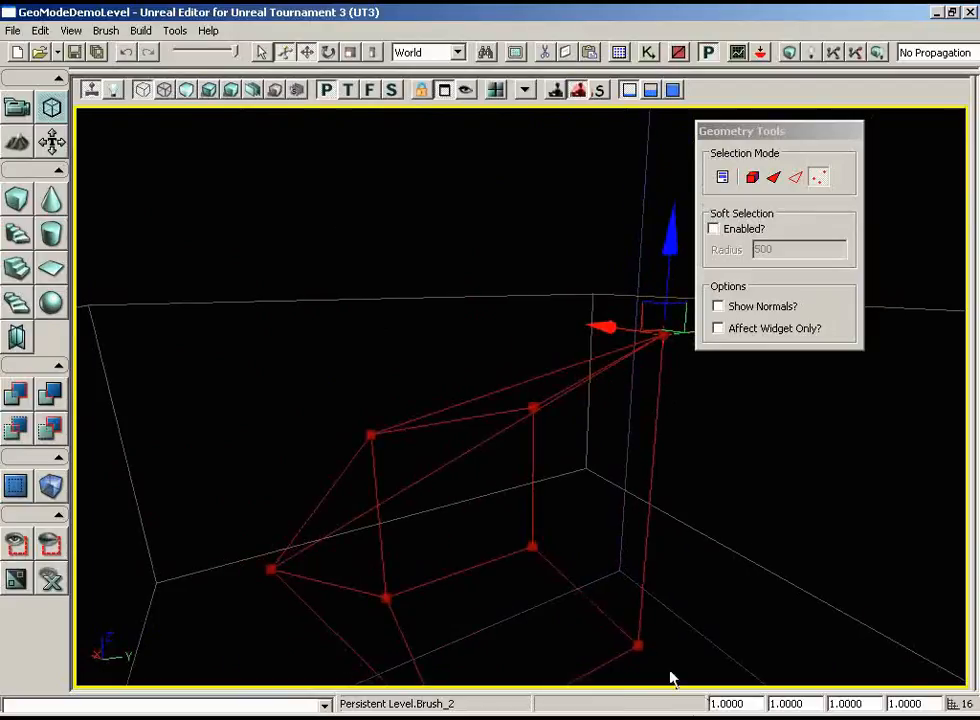
left_click(637, 646)
left_click_drag(827, 586, 770, 556)
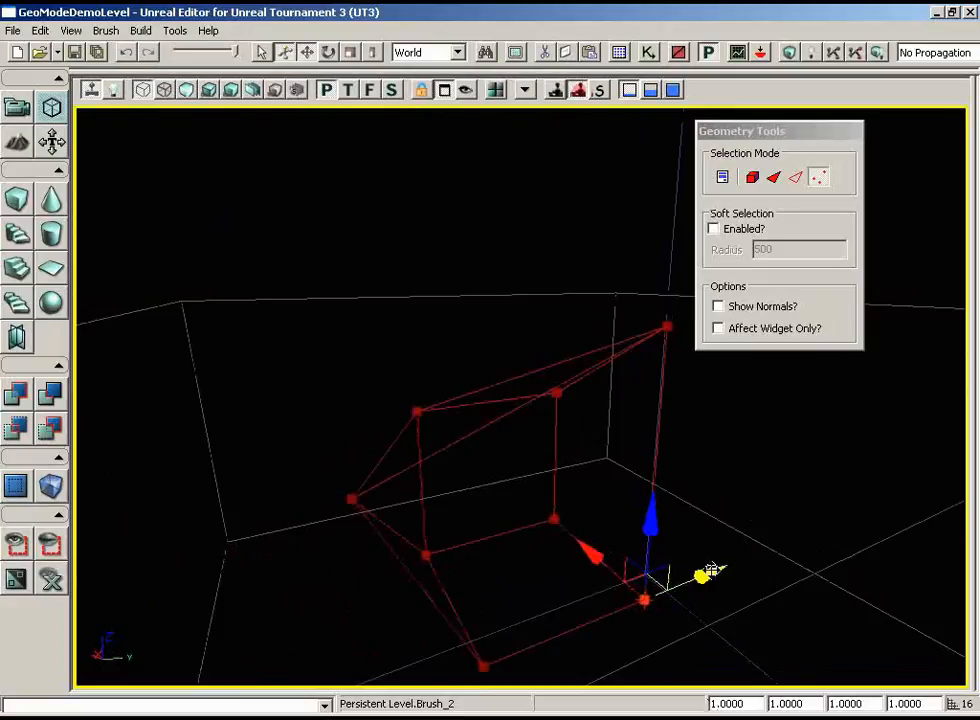
left_click_drag(713, 572, 820, 527)
left_click_drag(632, 579, 632, 617)
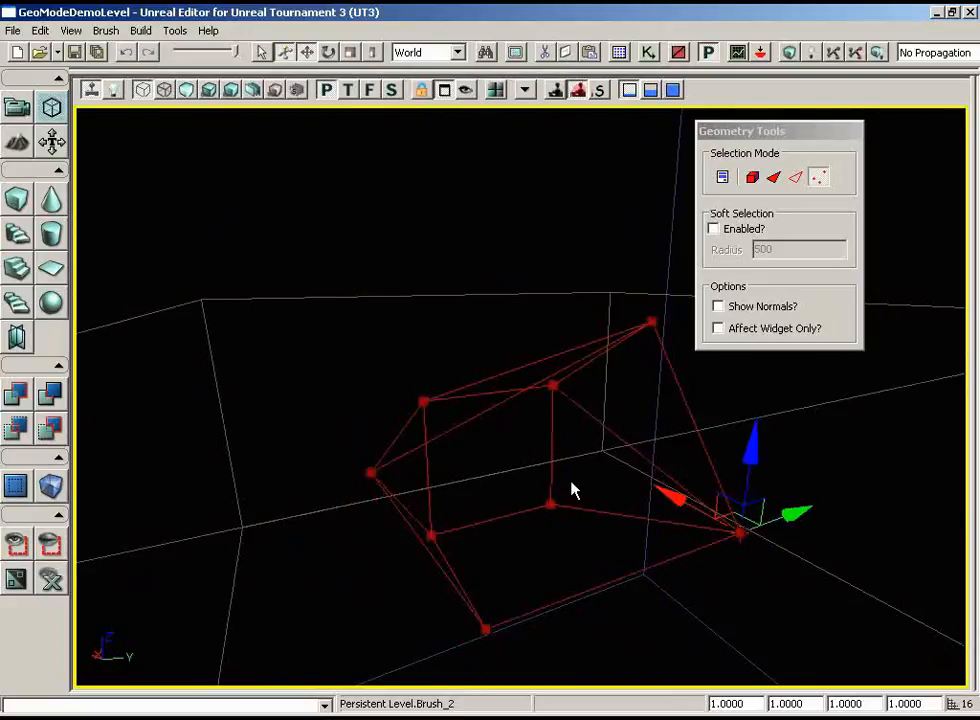
Select both the raised top vertex and the pulled-out bottom vertex, and rotate them together with the rotation widget.
left_click(651, 322)
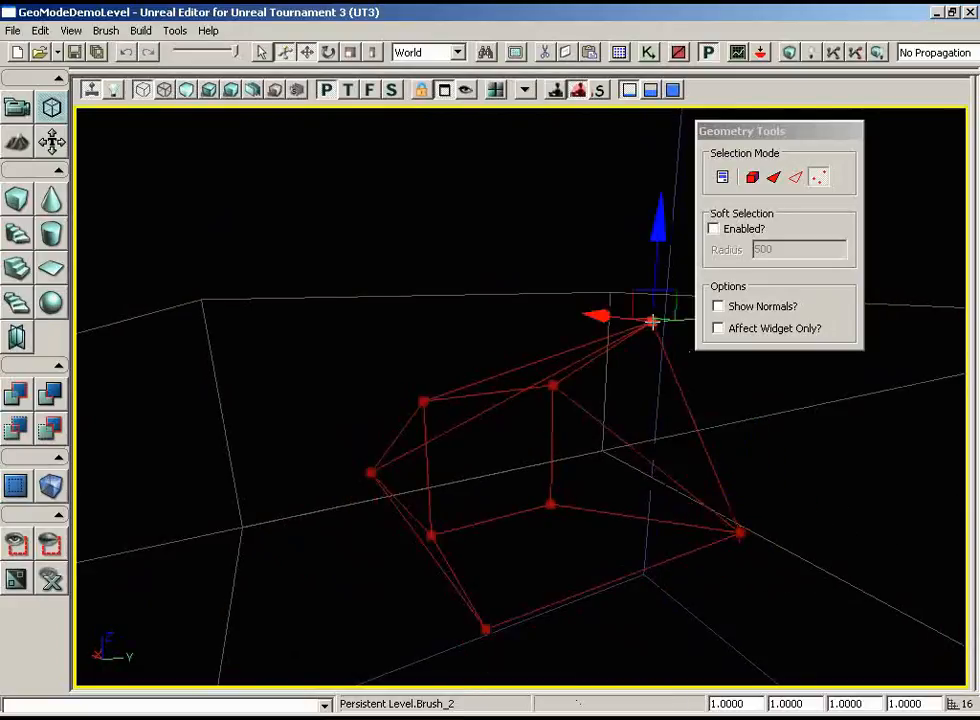
left_click(743, 531)
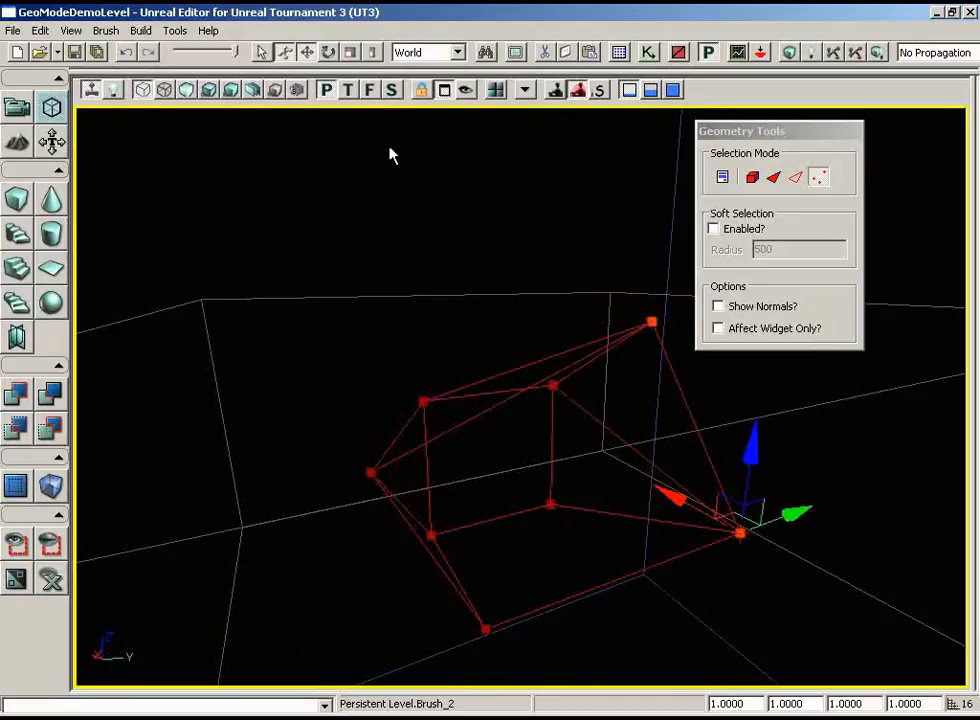
left_click(328, 52)
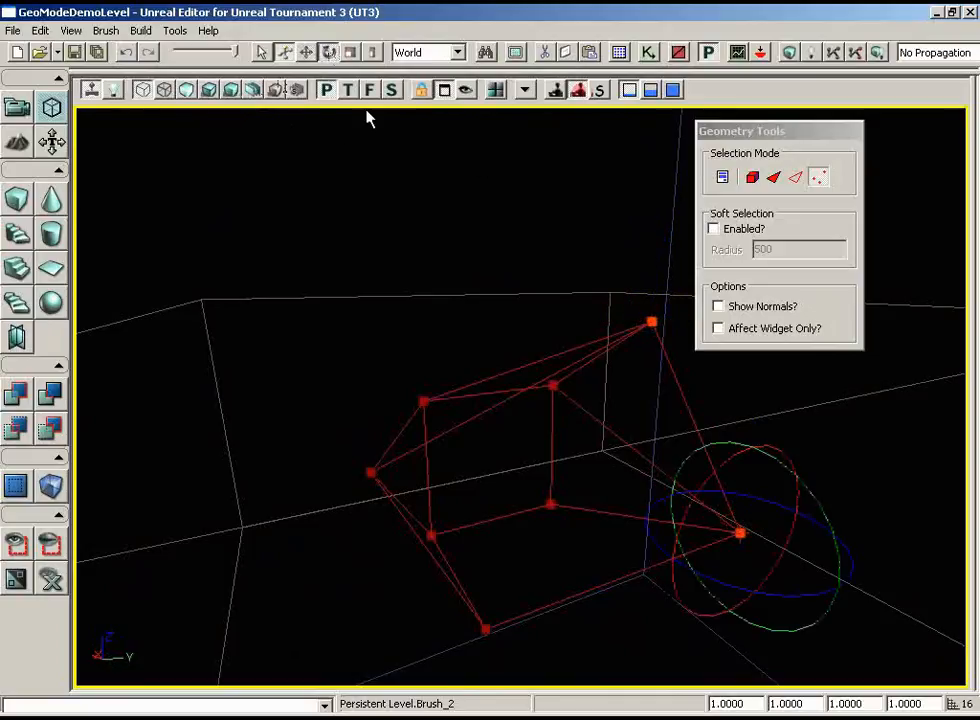
mouse_move(805, 507)
left_mouse_down()
mouse_move(936, 639)
mouse_move(838, 575)
mouse_move(671, 497)
mouse_move(965, 510)
mouse_move(798, 464)
mouse_move(400, 422)
mouse_move(790, 422)
left_mouse_up()
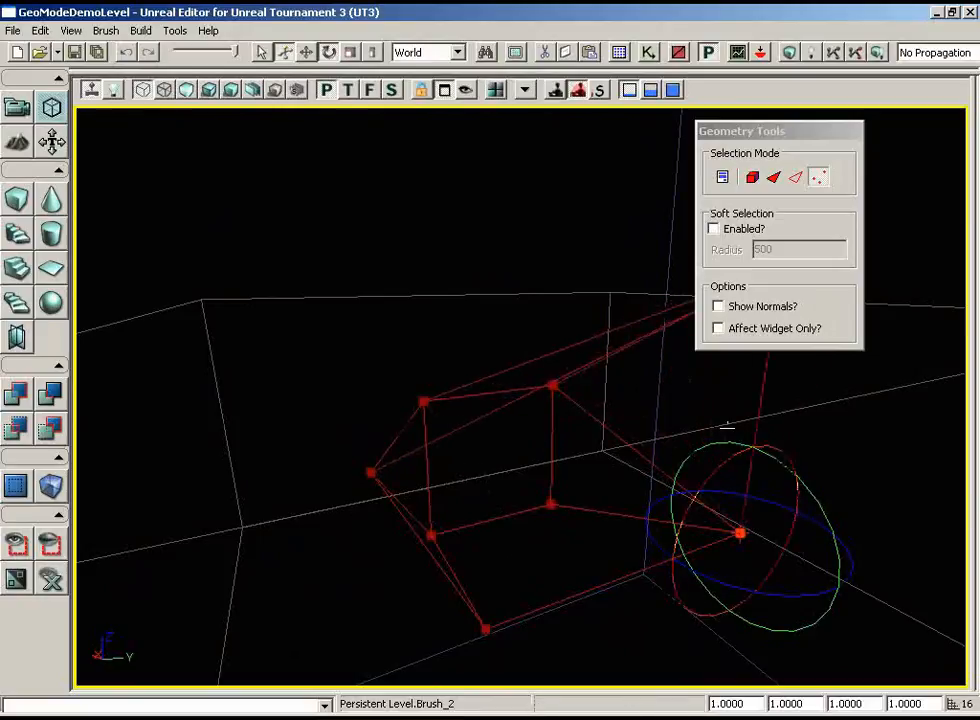
Try non-uniform scaling on the two selected vertices, moving the Geometry Tools dialog away from the brush.
key("space")
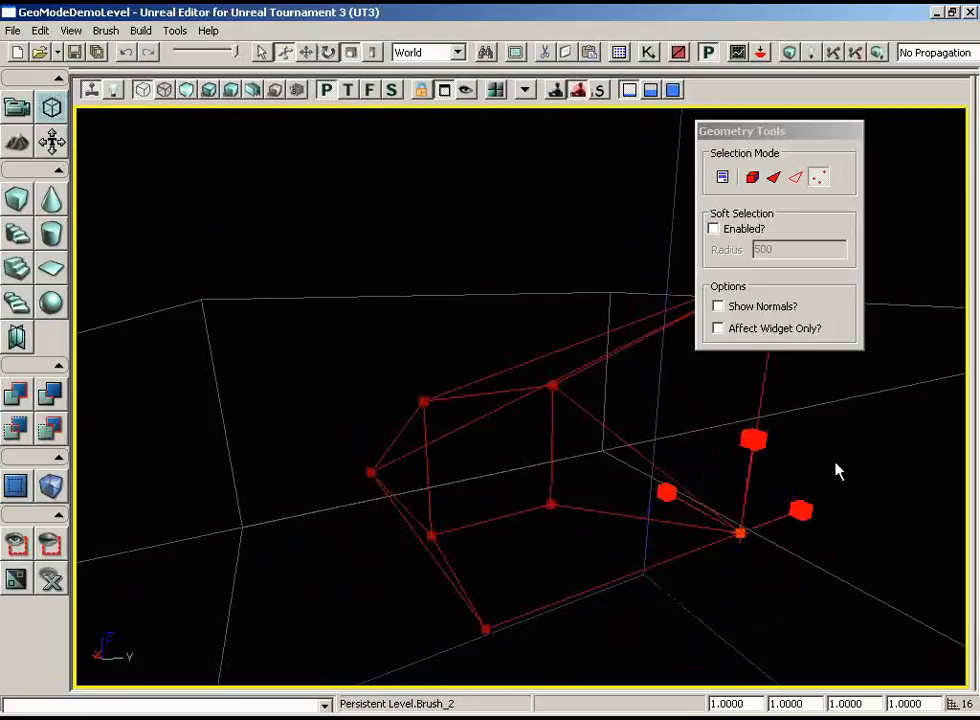
mouse_move(755, 438)
left_mouse_down()
mouse_move(756, 566)
mouse_move(754, 440)
left_mouse_up()
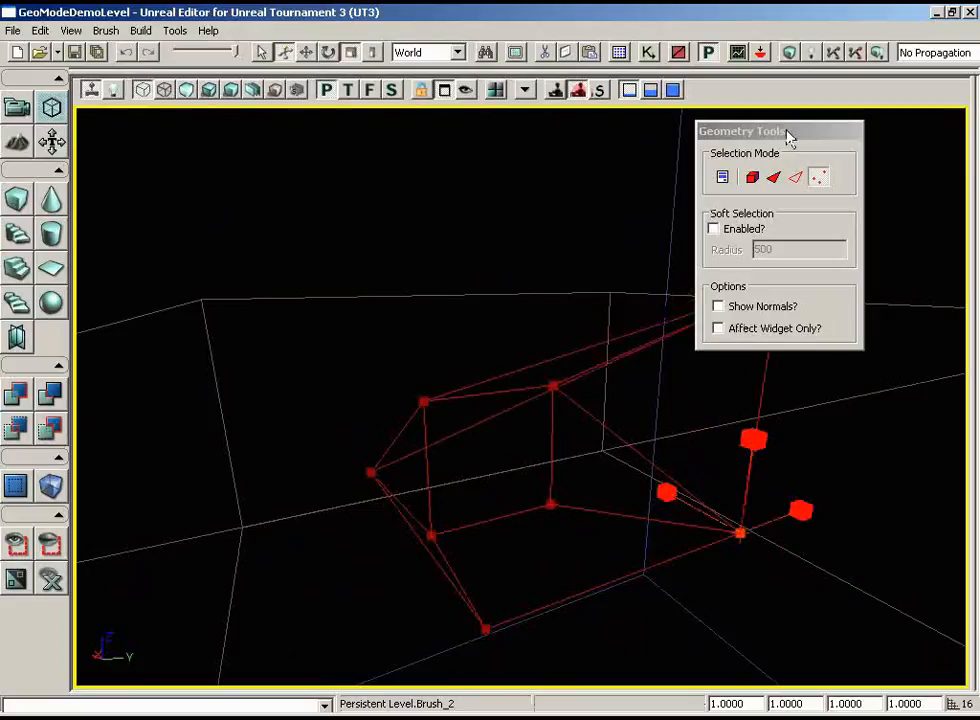
mouse_move(783, 137)
left_mouse_down()
mouse_move(252, 173)
mouse_move(342, 173)
left_mouse_up()
mouse_move(755, 440)
left_mouse_down()
mouse_move(760, 688)
mouse_move(713, 101)
mouse_move(678, 374)
mouse_move(604, 278)
mouse_move(742, 440)
left_mouse_up()
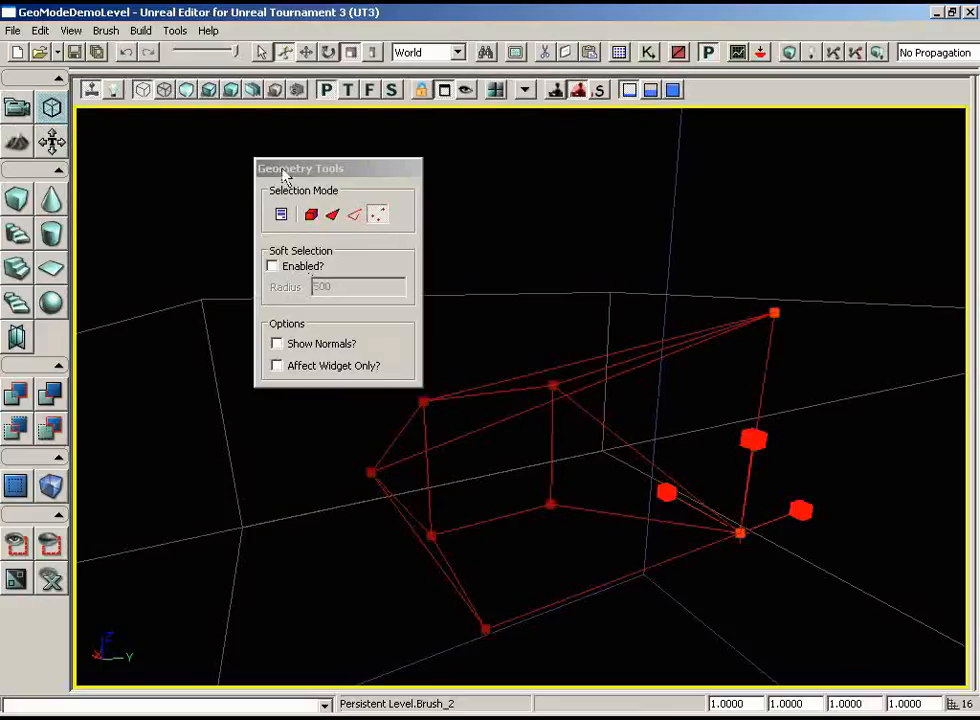
Return to Camera Mode and rebuild the distorted builder brush as a cube, leaving it selected with the translation widget.
left_click(17, 109)
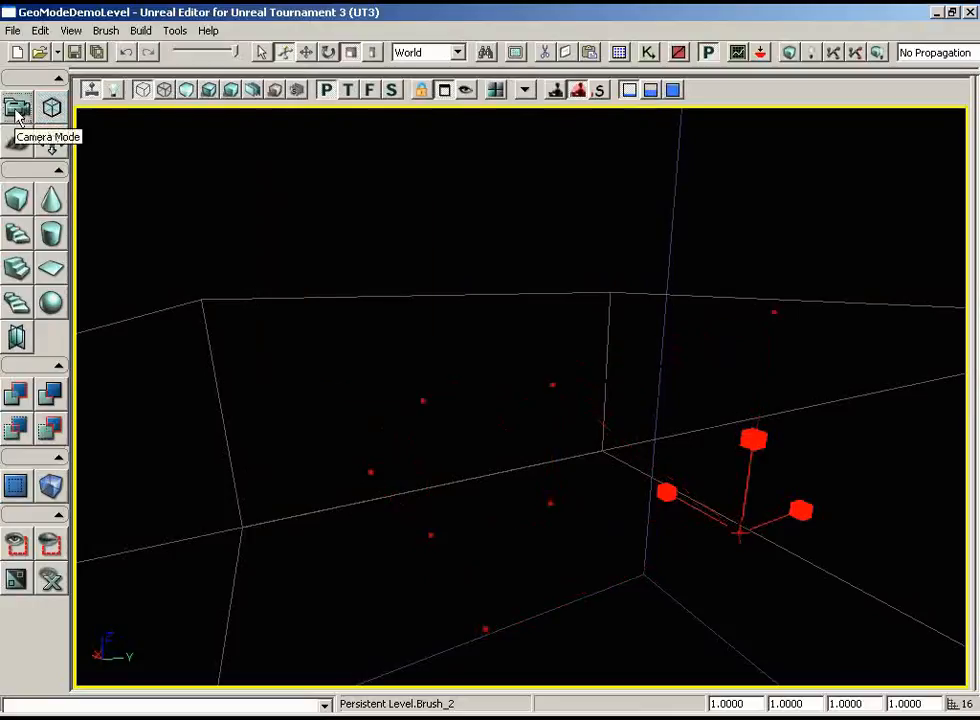
left_click(20, 204)
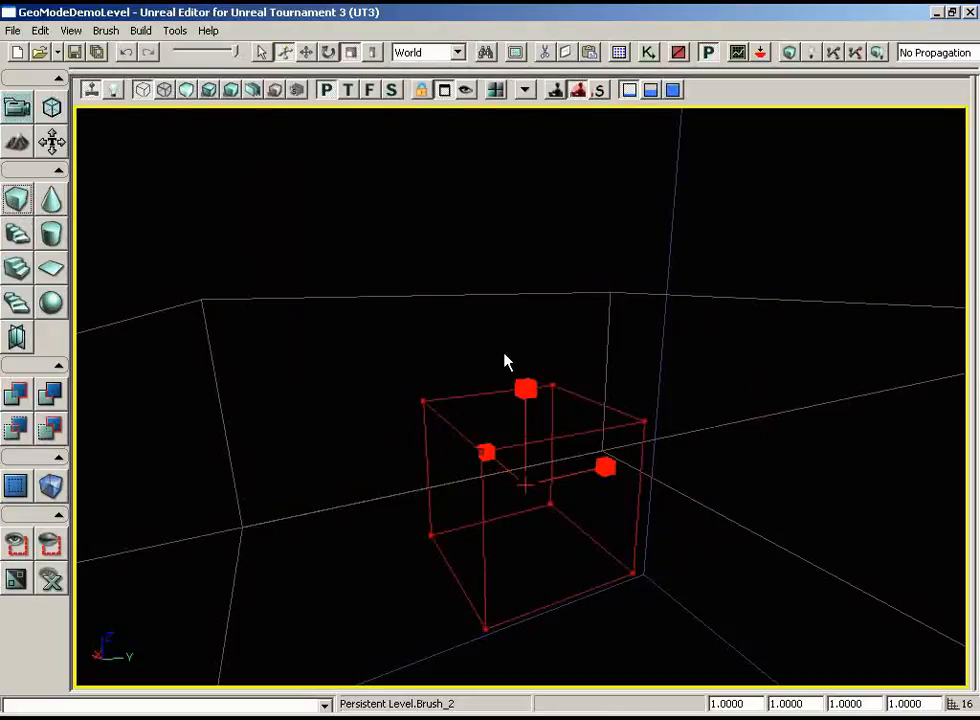
left_click(619, 422)
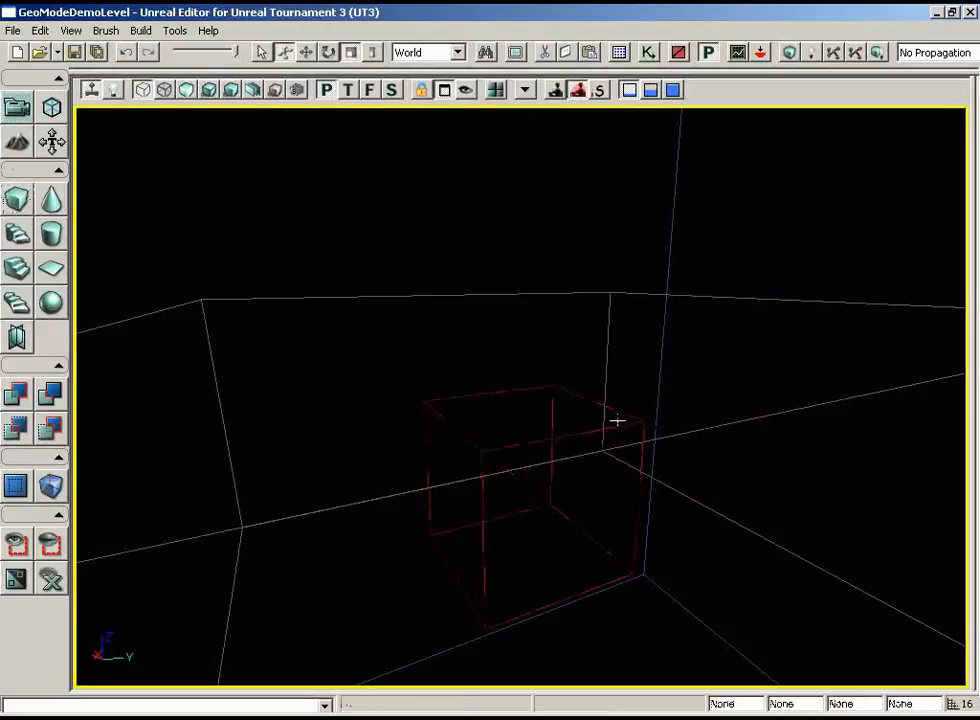
left_click(593, 436)
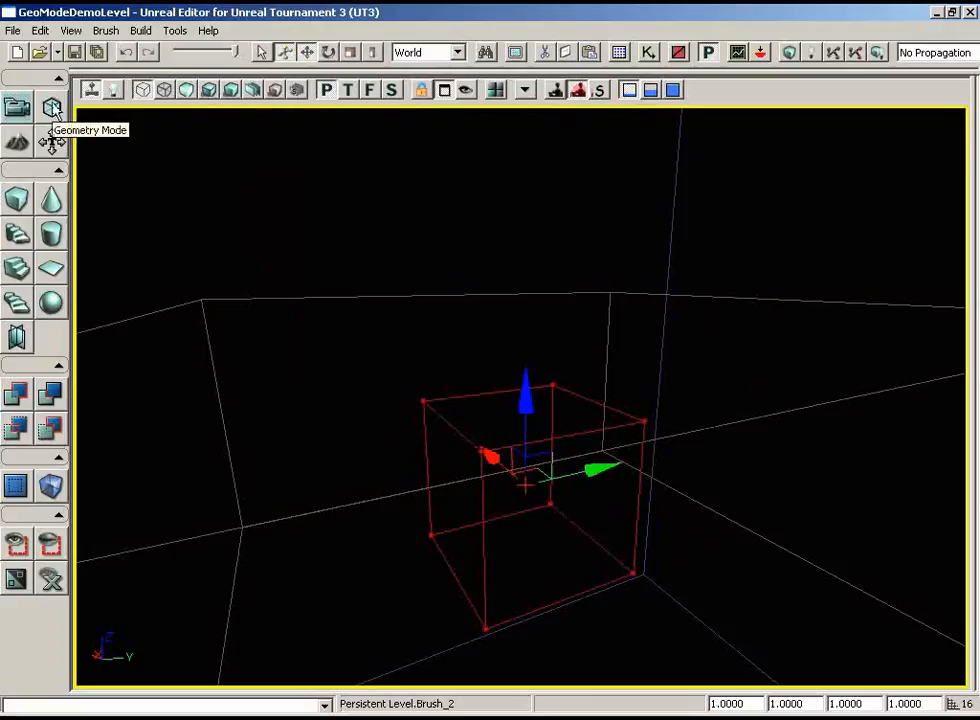
Re-enter Geometry Mode with the Edge selection mode and raise the cube's far top edge along the Z axis.
left_click(53, 108)
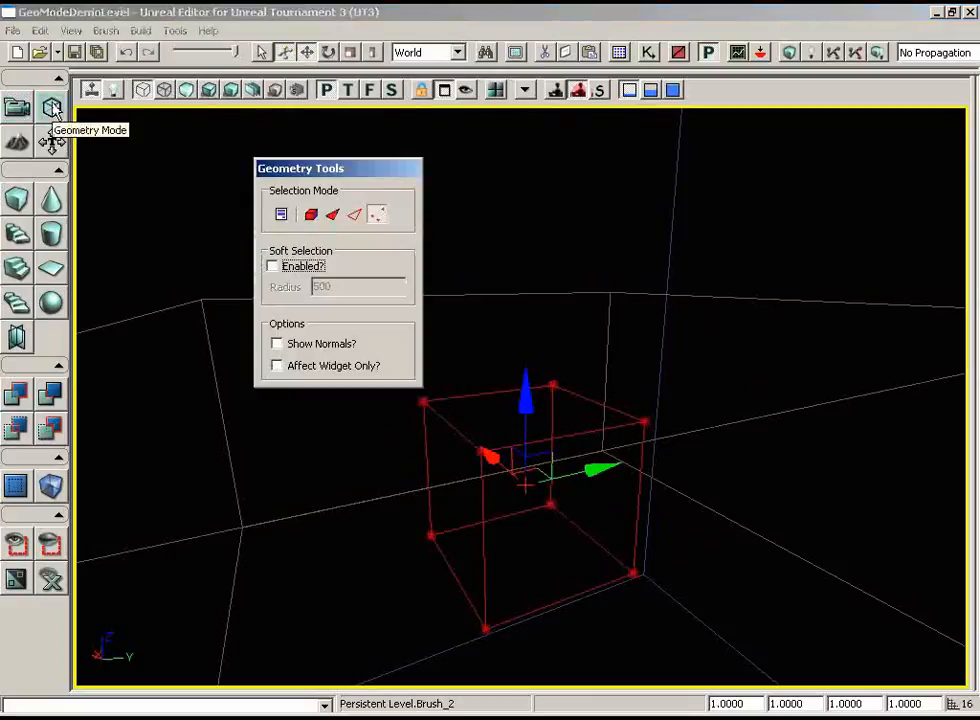
left_click(356, 213)
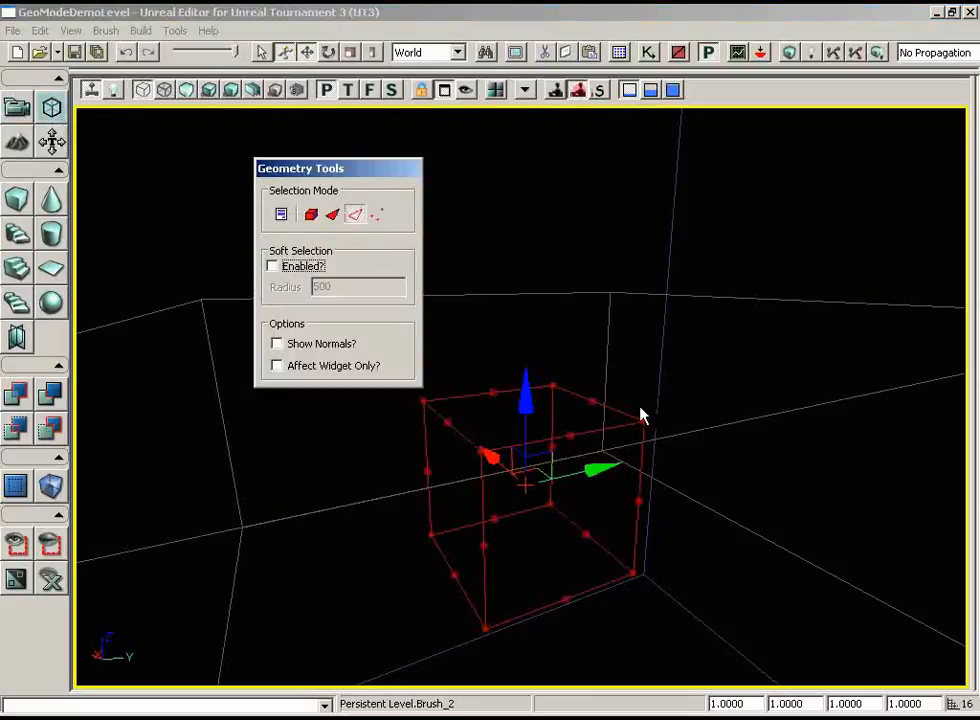
left_click(492, 392)
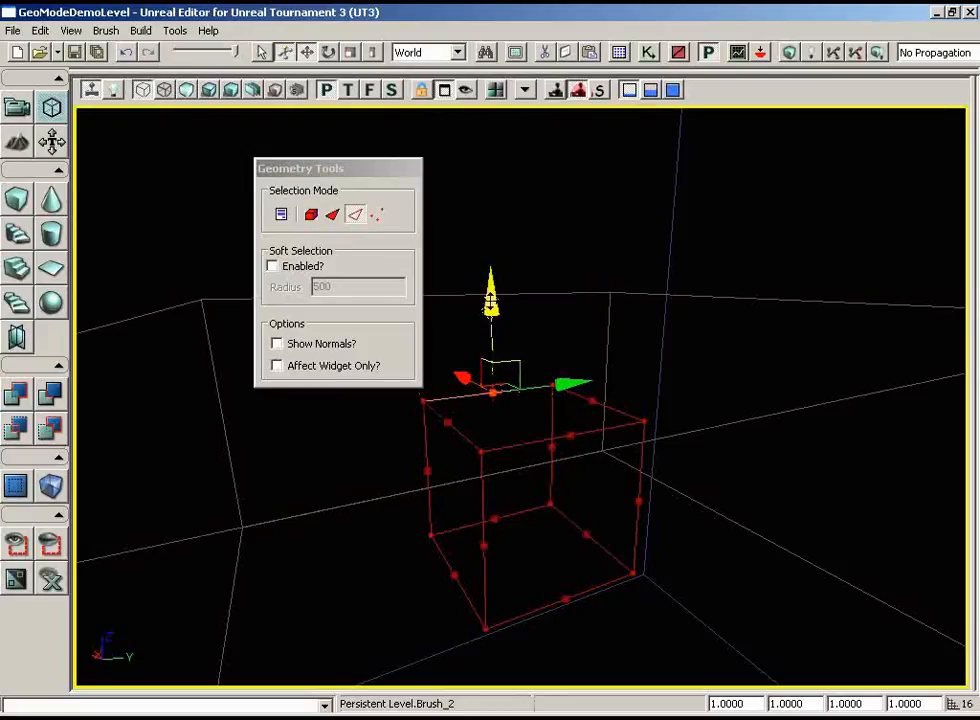
left_click_drag(491, 300, 490, 190)
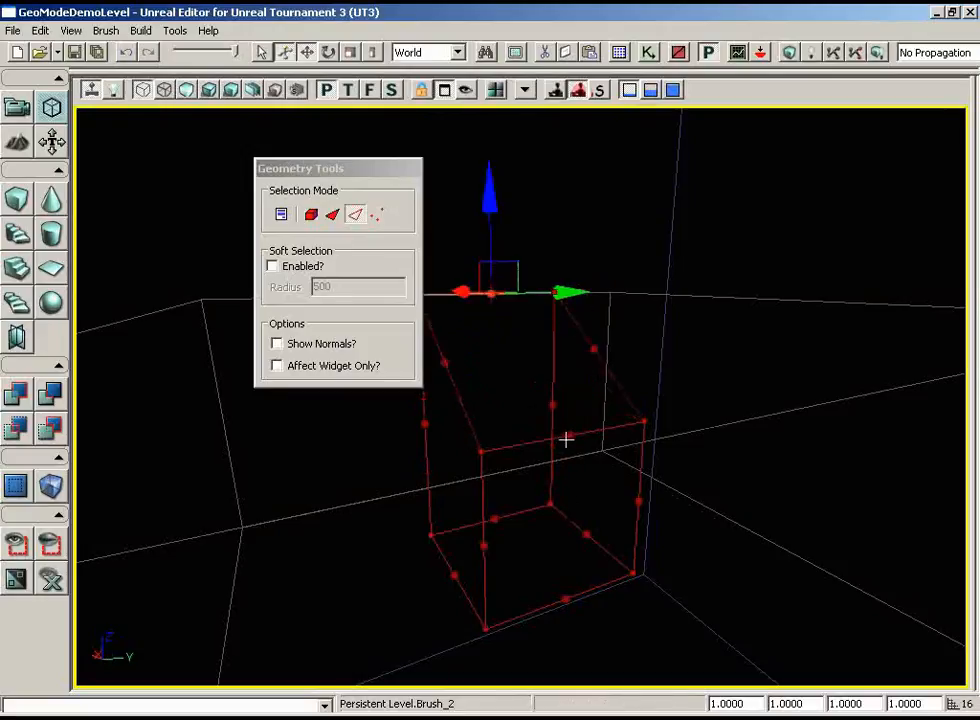
Pull the opposite top edge outward along the X axis and lower the bottom edge beneath it along the Z axis.
mouse_move(573, 434)
left_mouse_down()
mouse_move(707, 516)
mouse_move(792, 628)
mouse_move(499, 606)
mouse_move(519, 580)
mouse_move(398, 556)
left_mouse_up()
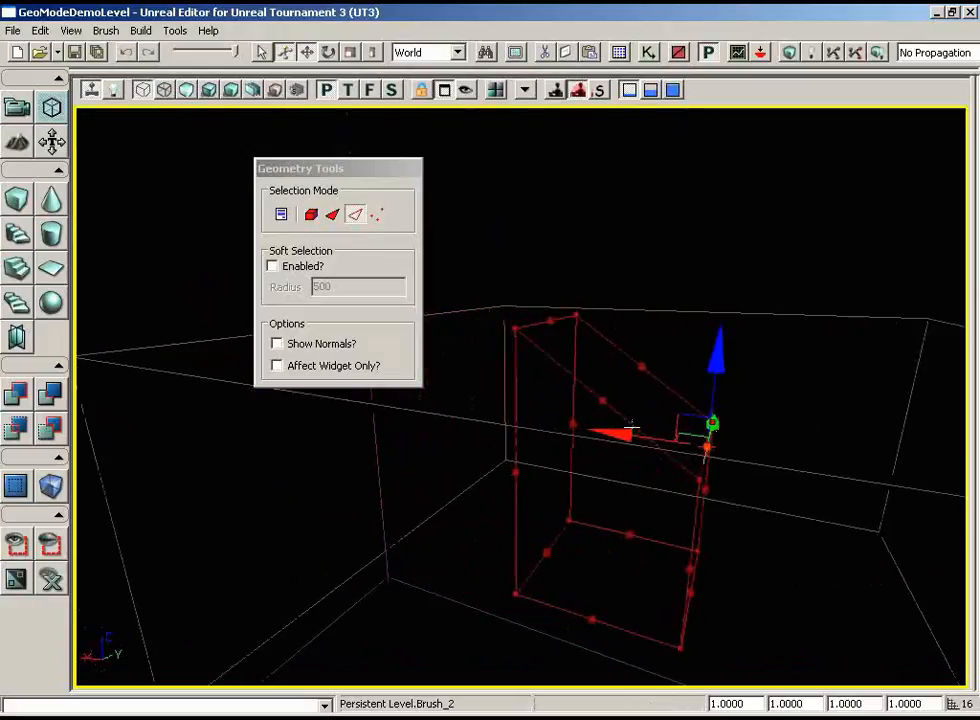
left_click_drag(616, 432, 722, 433)
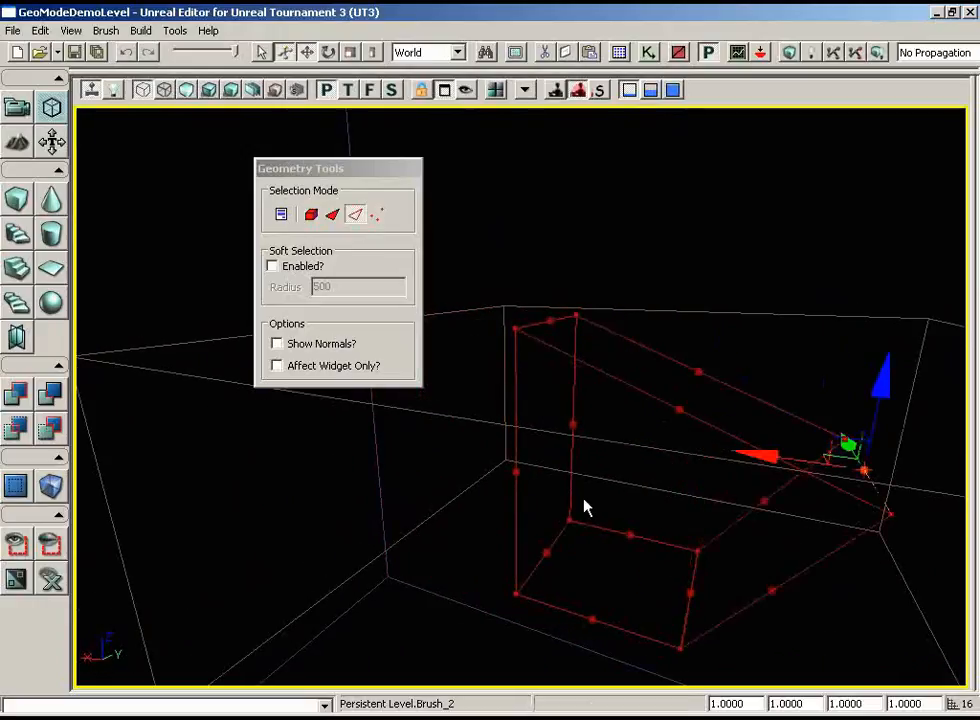
left_click(690, 592)
left_click_drag(696, 507, 698, 606)
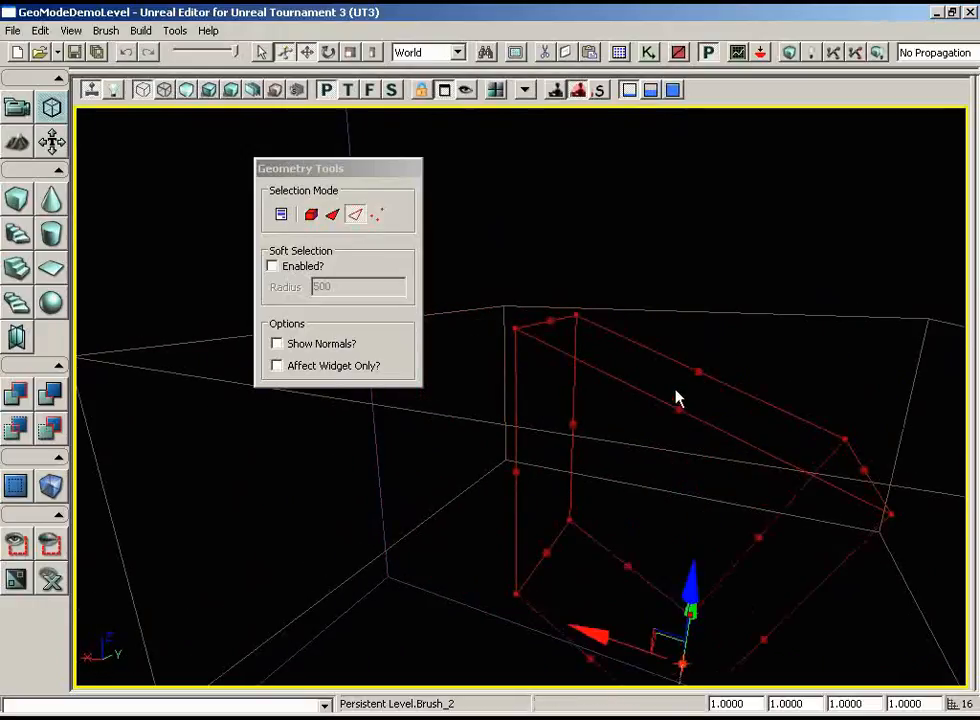
Rebuild the edge-edited builder brush as a regular cube while staying in Geometry Mode.
mouse_move(677, 398)
left_mouse_down()
mouse_move(599, 661)
mouse_move(895, 623)
mouse_move(877, 580)
mouse_move(871, 470)
left_mouse_up()
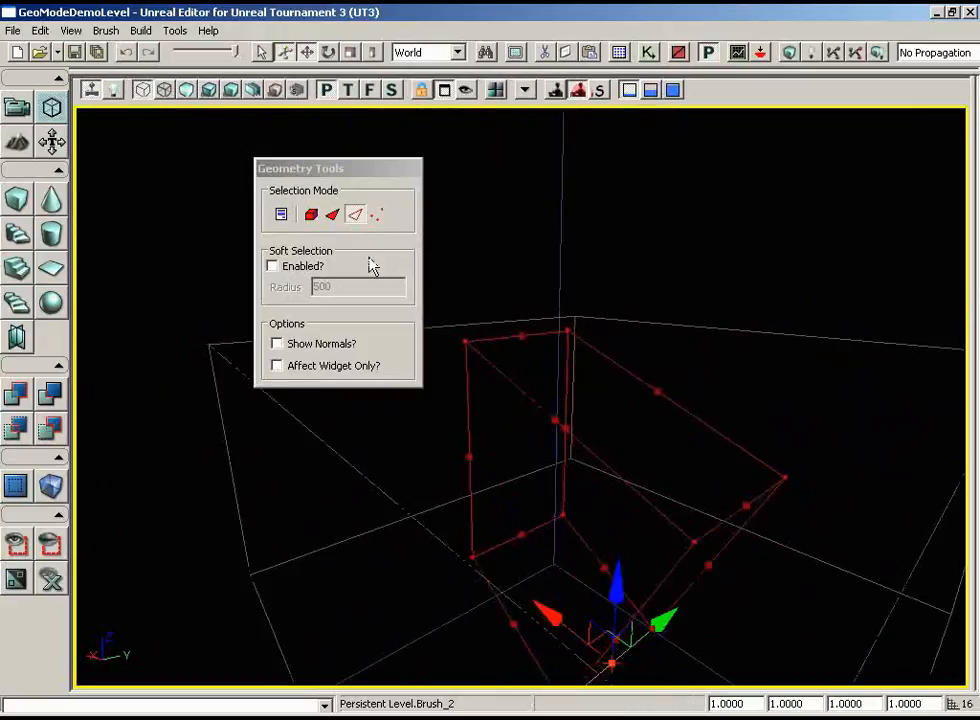
left_click(16, 199)
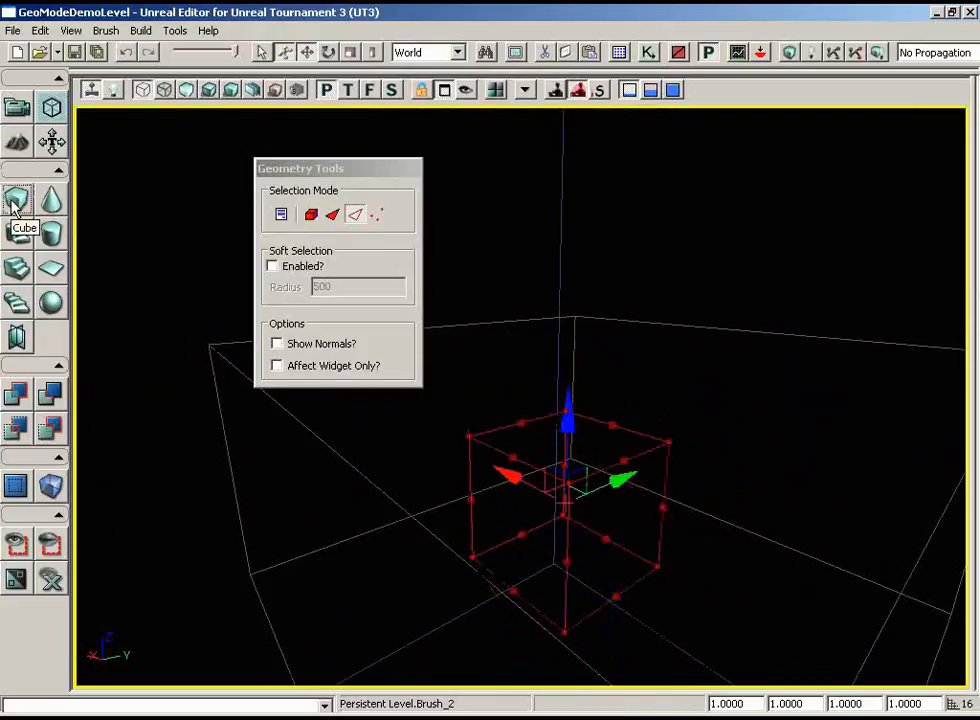
Switch to the Polygon selection mode, then raise the cube's top face along the Z axis and shift it sideways.
left_click(334, 216)
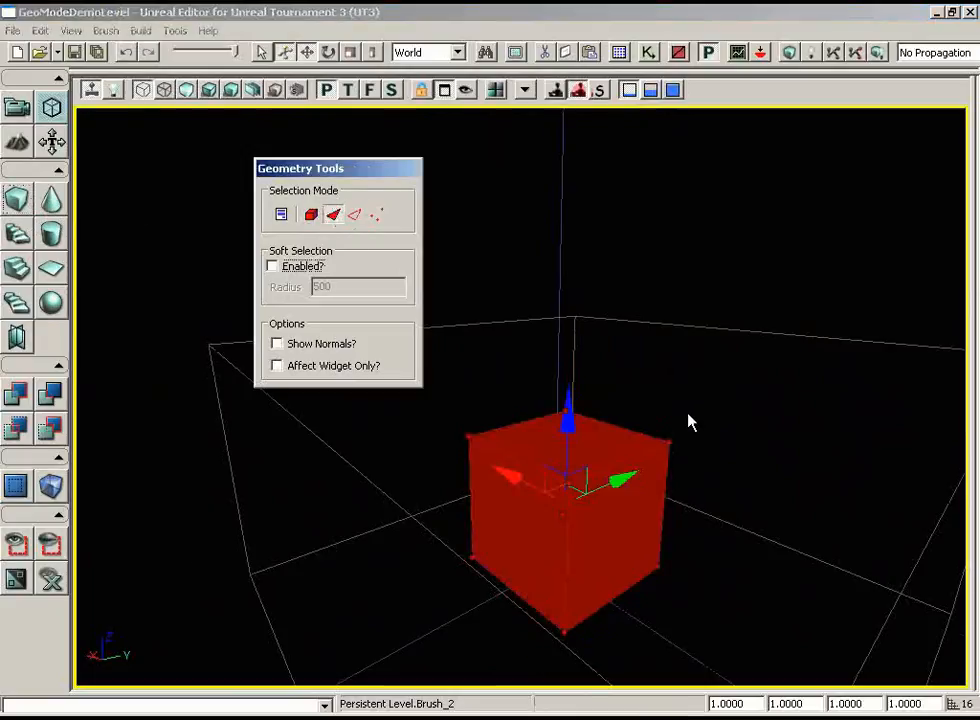
left_click_drag(689, 414, 661, 263)
right_click_drag(661, 263, 704, 468)
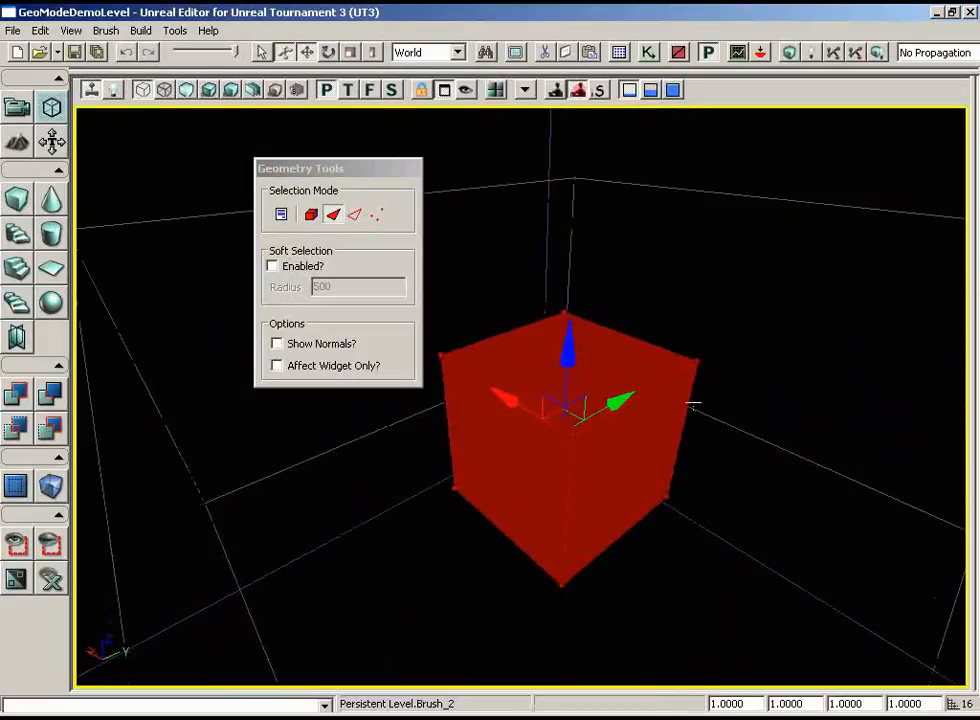
left_click(635, 360)
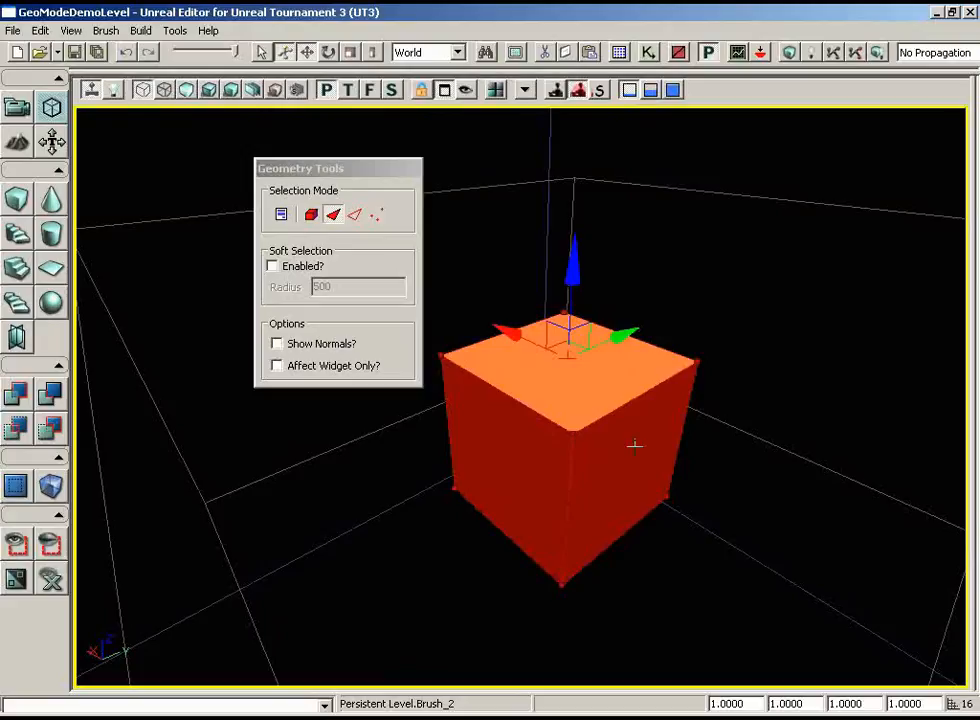
left_click_drag(574, 268, 577, 180)
left_click_drag(521, 249, 569, 287)
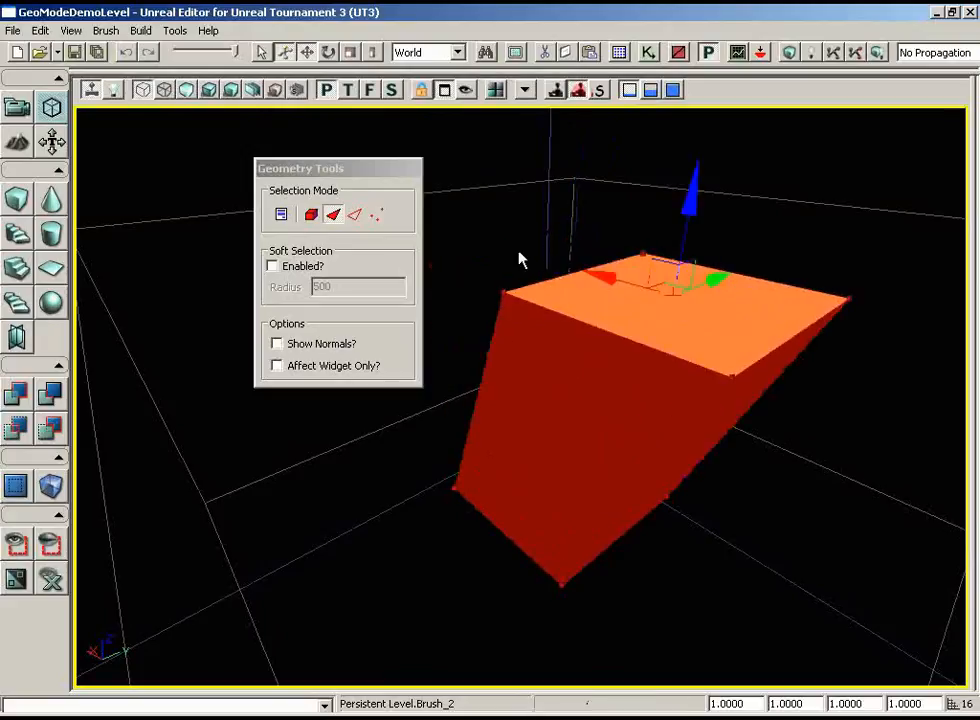
Rotate the displaced top face slightly and scale it down to a small cap with the rotation and scaling widgets.
key("space")
mouse_move(652, 214)
left_mouse_down()
mouse_move(628, 343)
mouse_move(628, 120)
mouse_move(580, 280)
mouse_move(590, 144)
mouse_move(650, 217)
left_mouse_up()
key("space")
mouse_move(693, 182)
left_mouse_down()
mouse_move(693, 217)
mouse_move(693, 125)
left_mouse_up()
left_click(685, 313)
mouse_move(696, 183)
left_mouse_down()
mouse_move(696, 291)
mouse_move(696, 180)
left_mouse_up()
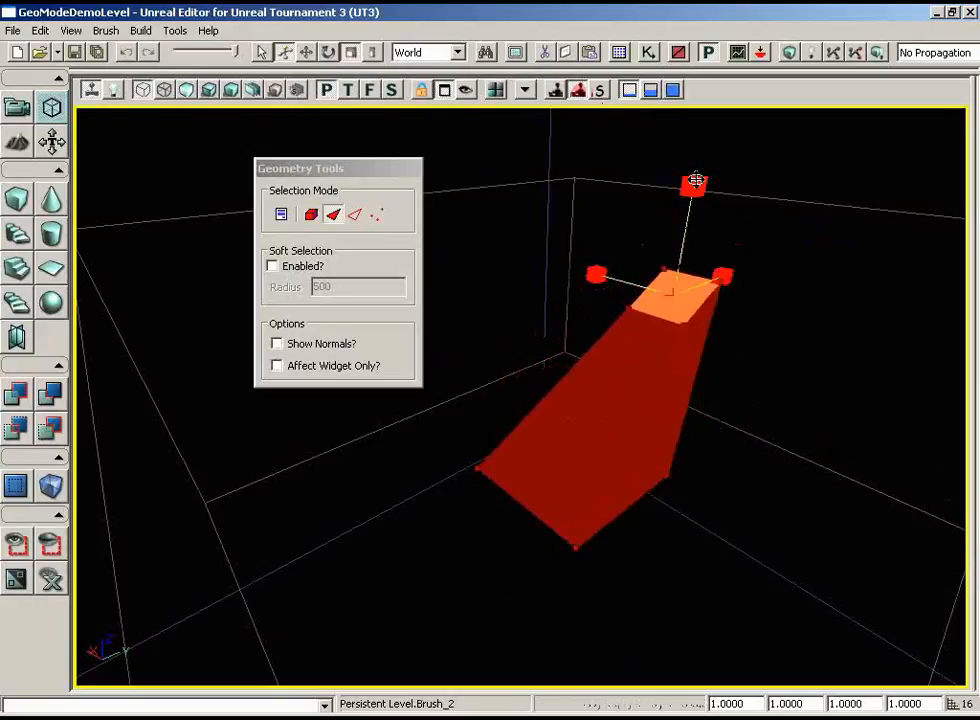
mouse_move(632, 431)
left_mouse_down()
mouse_move(774, 475)
mouse_move(945, 468)
mouse_move(632, 431)
left_mouse_up()
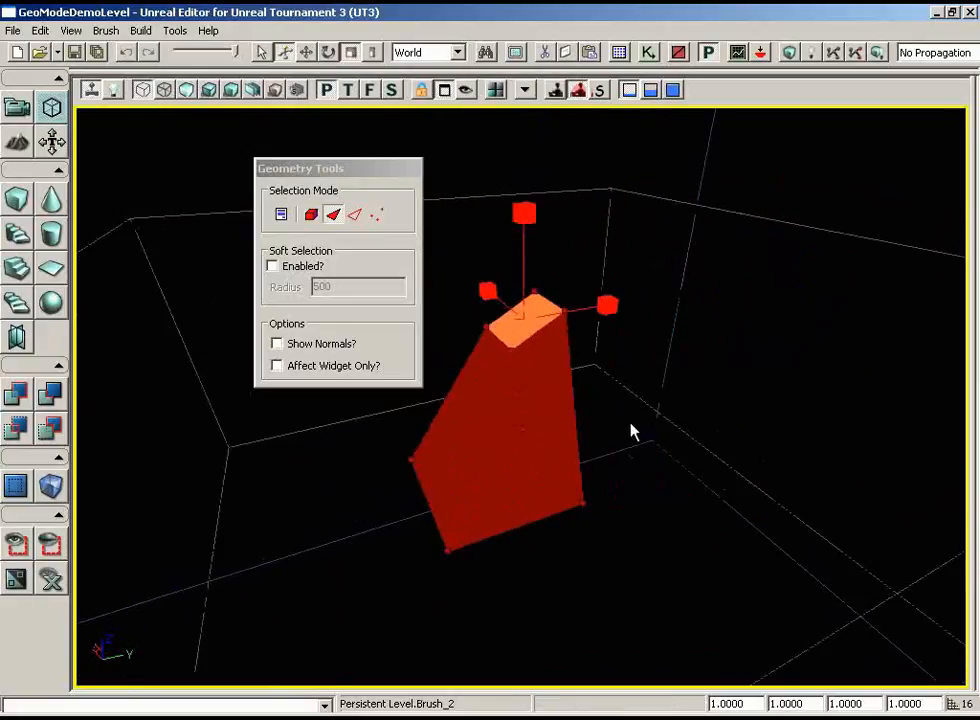
Rebuild the face-edited builder brush as a cube and switch to the Object selection mode.
left_click(14, 201)
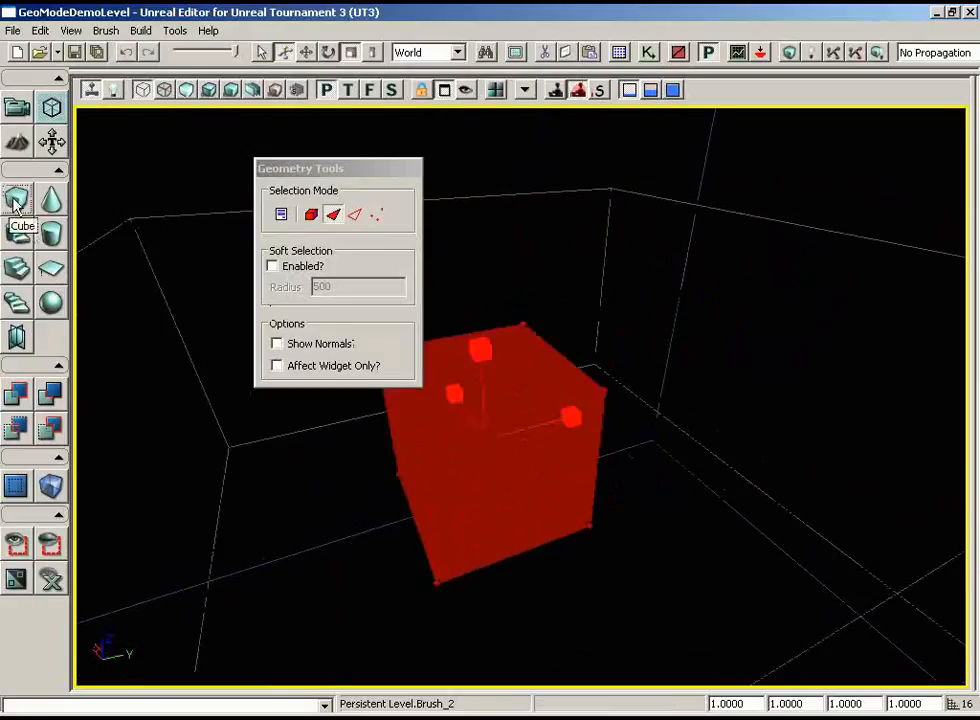
left_click(313, 216)
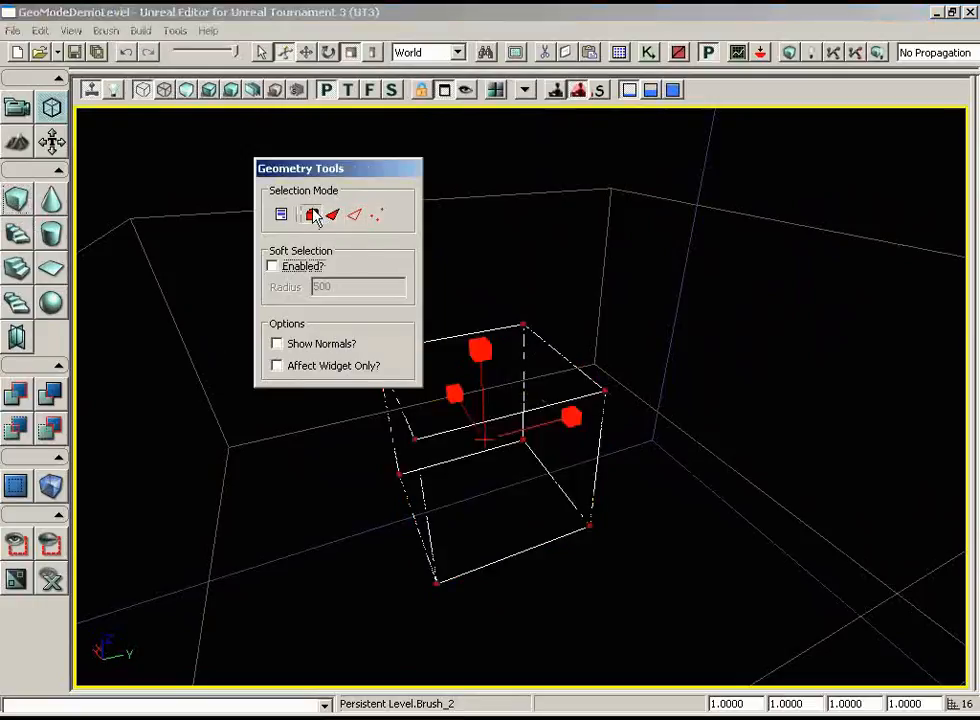
left_click(602, 390)
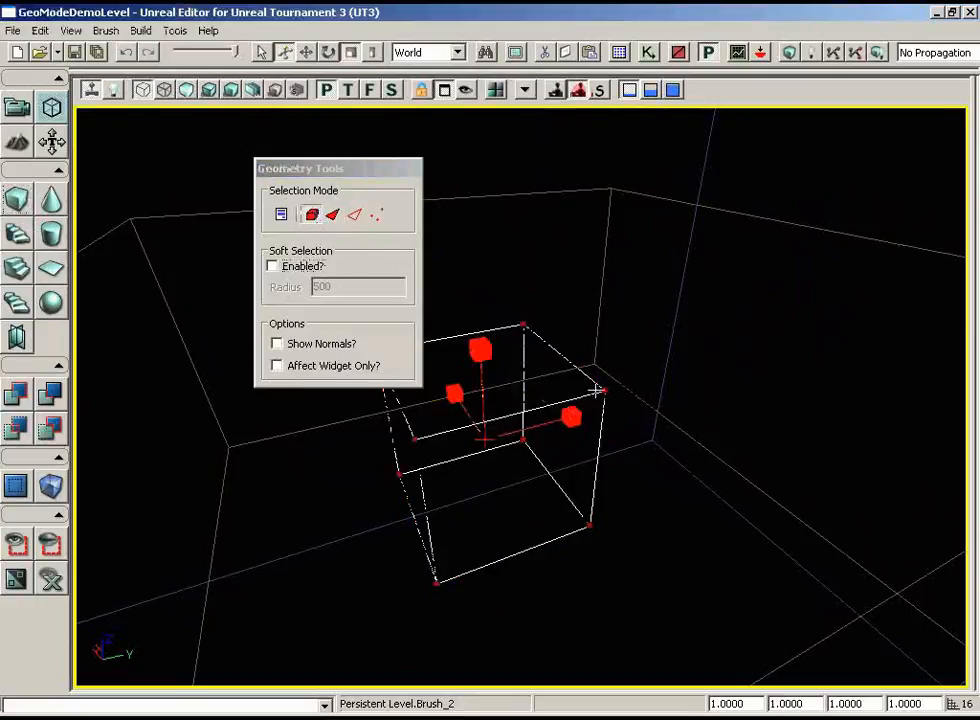
middle_click_drag(651, 334, 546, 419)
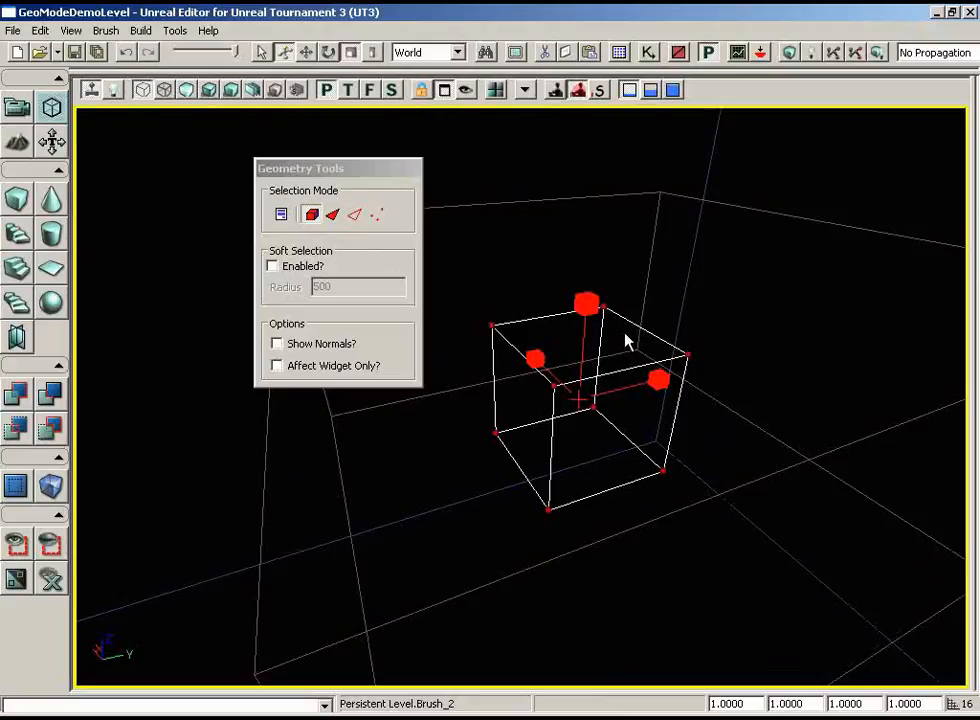
Compare the Geometry Modifiers available in the Object and Polygon selection modes, leaving the modifier window open in Polygon mode.
left_click(283, 215)
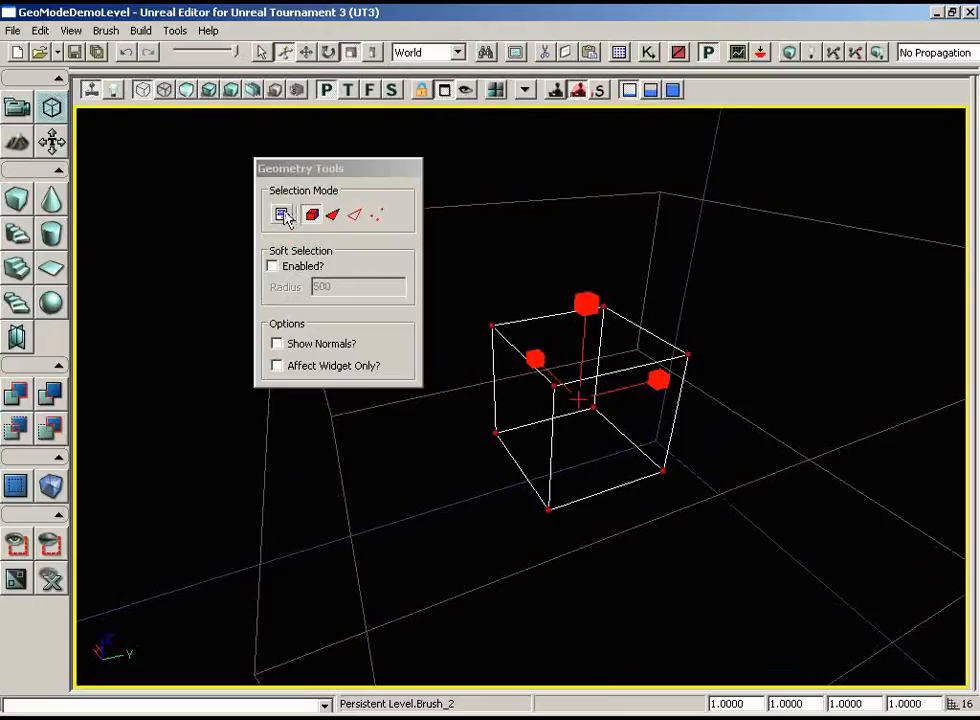
mouse_move(475, 282)
left_mouse_down()
mouse_move(593, 281)
mouse_move(714, 162)
left_mouse_up()
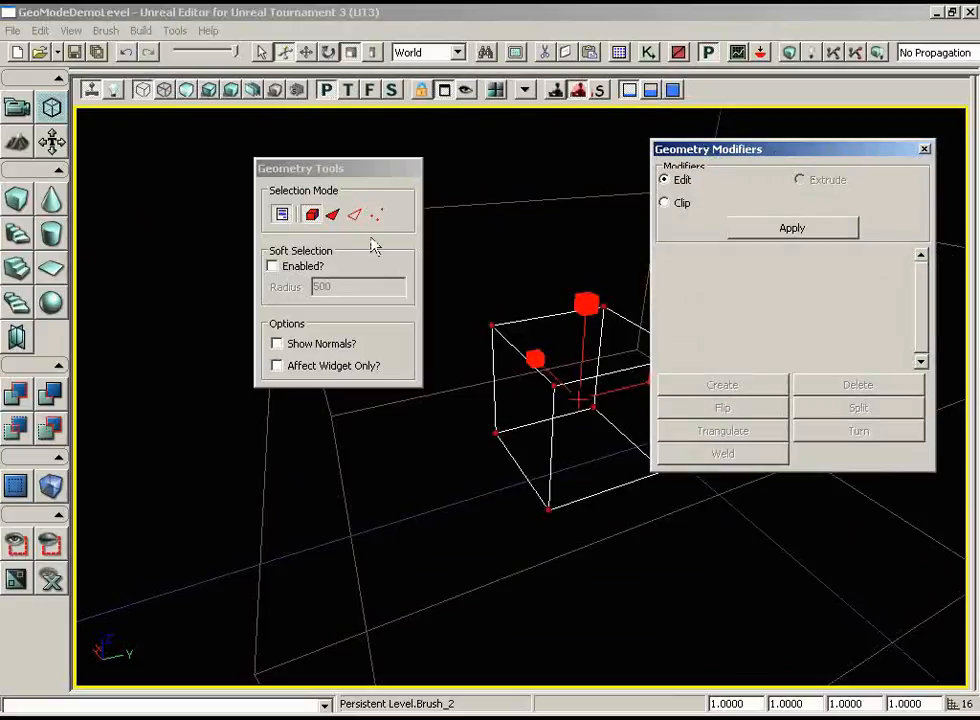
left_click(282, 216)
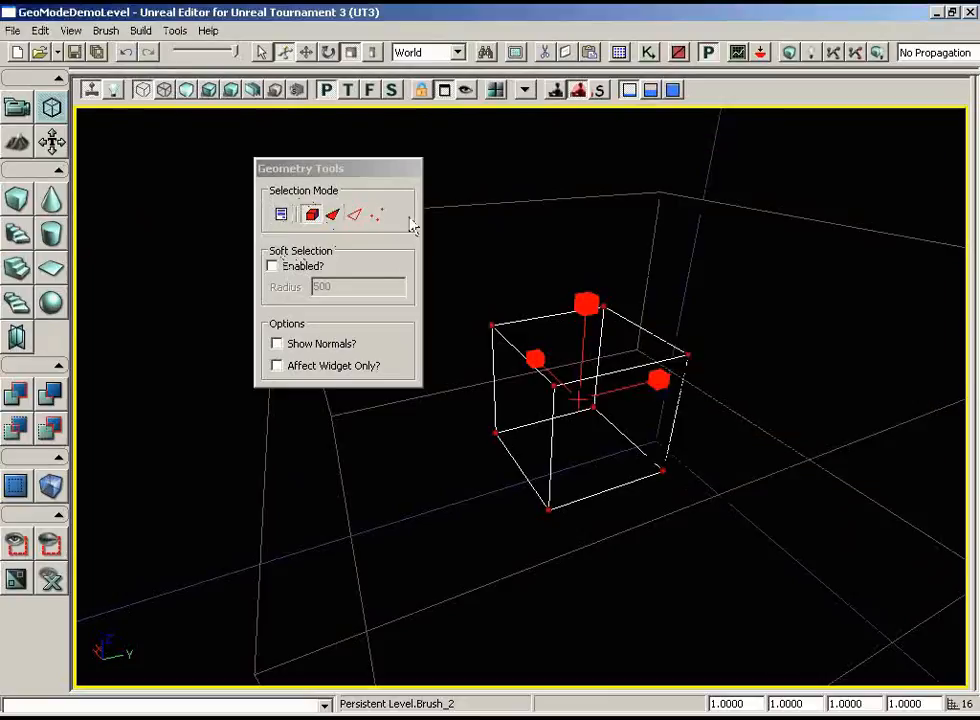
left_click(334, 220)
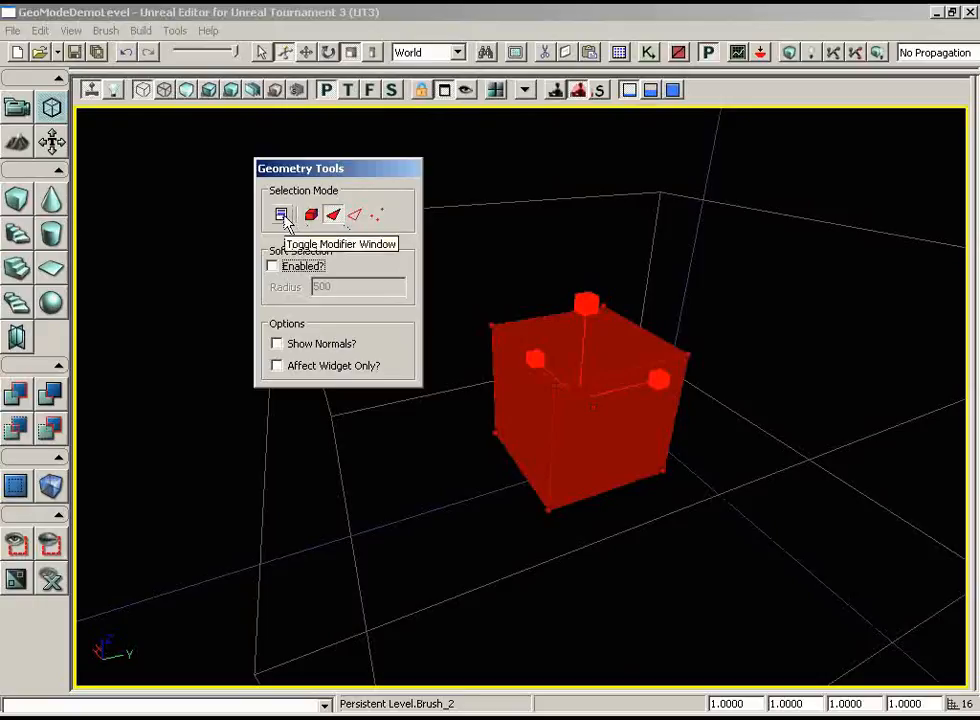
left_click(283, 217)
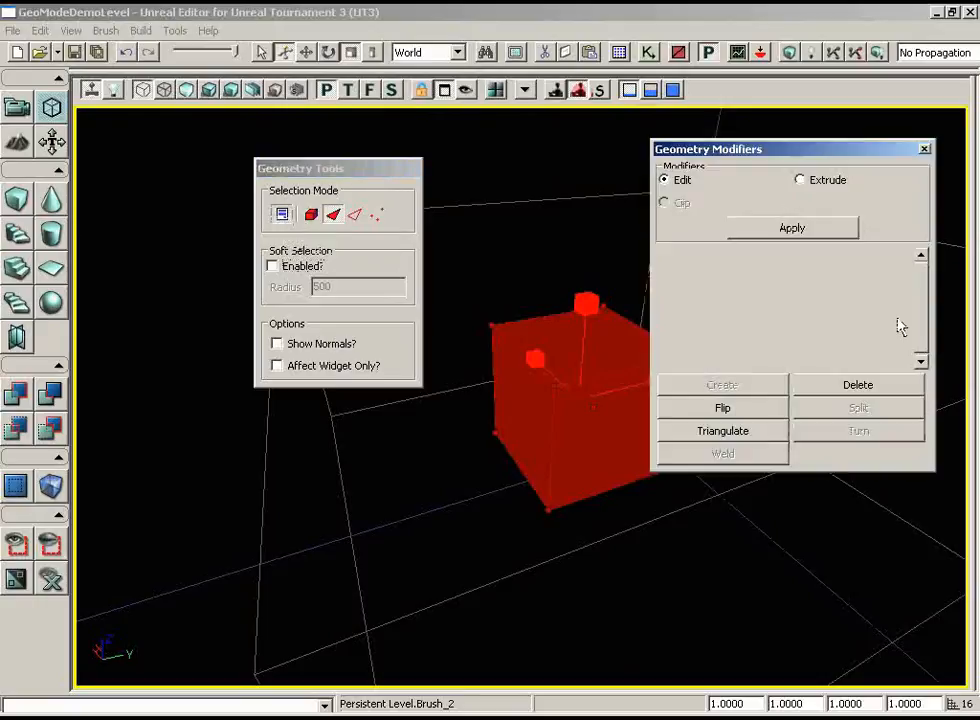